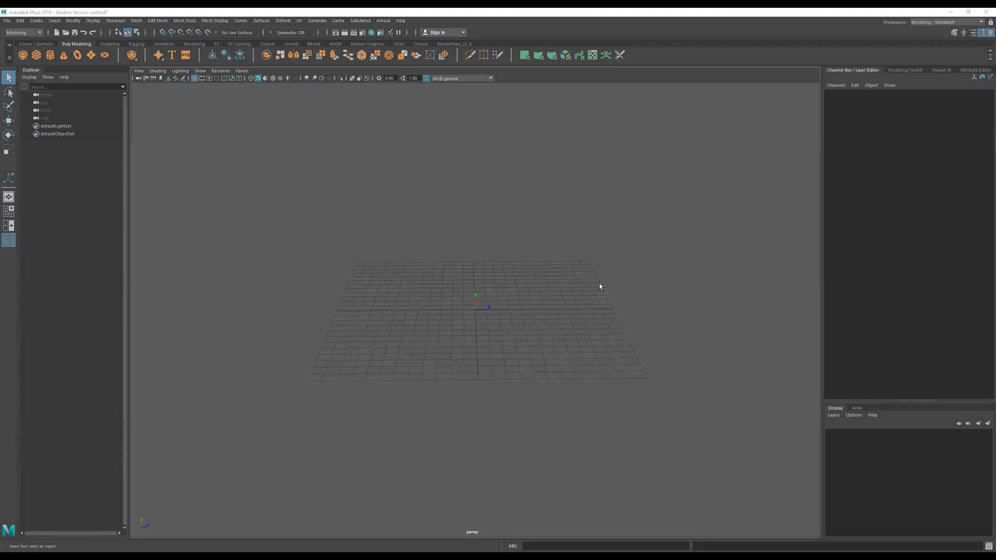
# Switch from the perspective view to a full-size front orthographic view
pyautogui.moveTo(545, 259)
pyautogui.keyDown('alt'); pyautogui.mouseDown()
pyautogui.moveTo(489, 251)
pyautogui.moveTo(550, 269)
pyautogui.moveTo(536, 249)
pyautogui.moveTo(555, 260)
pyautogui.moveTo(540, 254)
pyautogui.mouseUp(); pyautogui.keyUp('alt')
pyautogui.keyDown('alt'); pyautogui.moveTo(540, 253); pyautogui.dragTo(634, 249, button='right'); pyautogui.keyUp('alt')
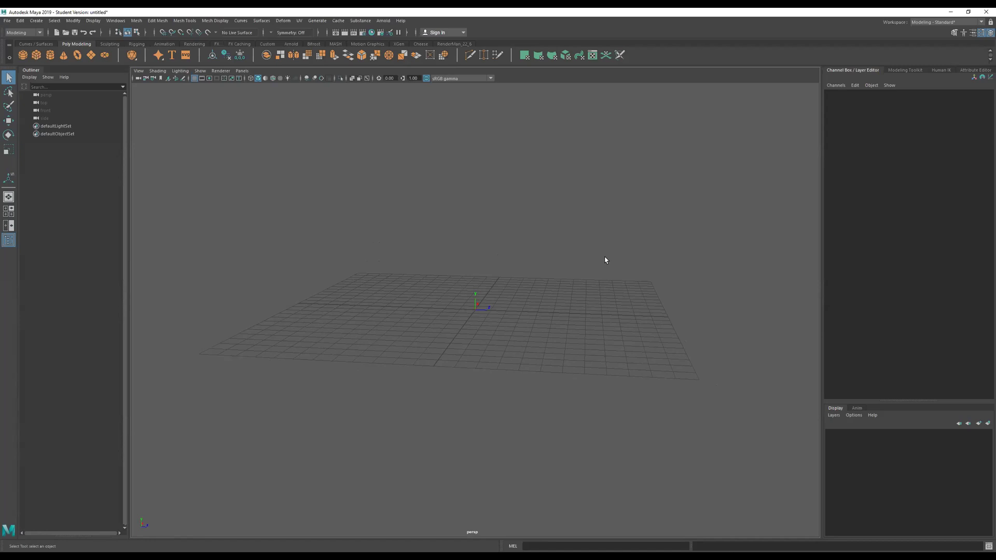
pyautogui.press('space')
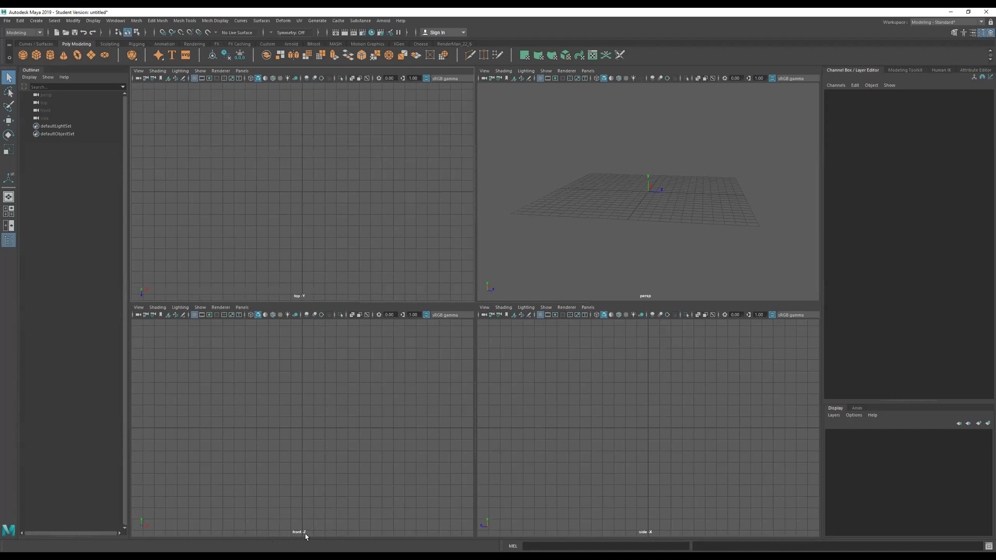
pyautogui.press('space')
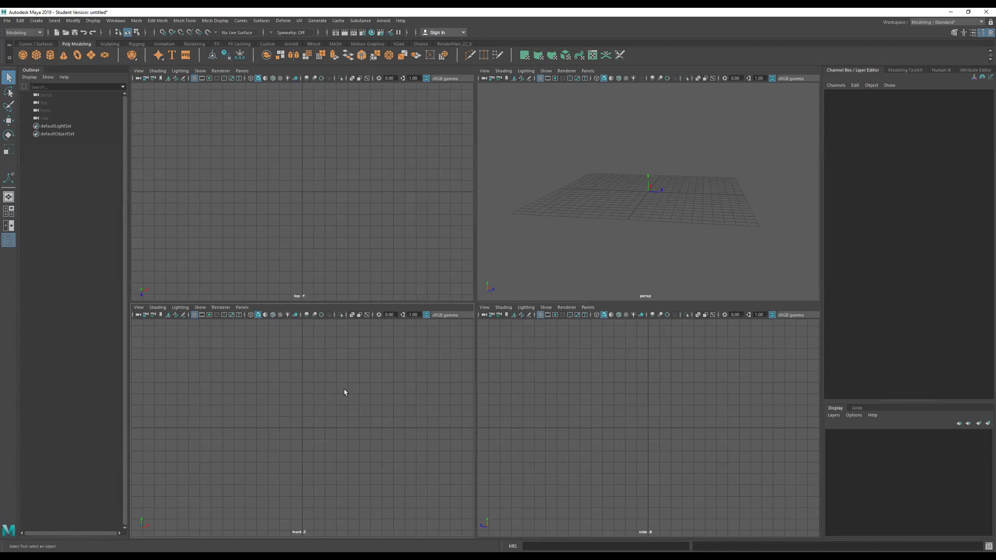
pyautogui.press('space')
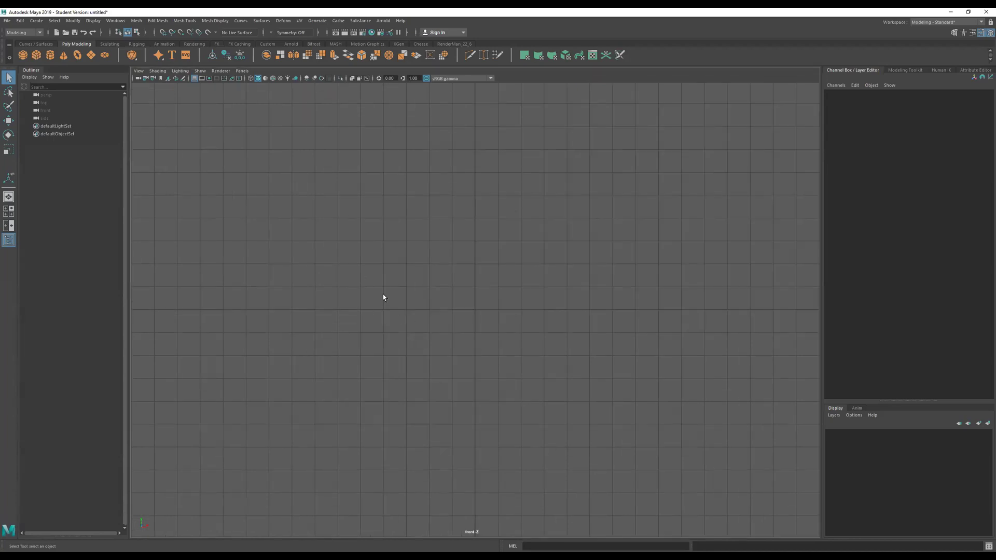
pyautogui.press('space')
pyautogui.press('space')
pyautogui.press('space')
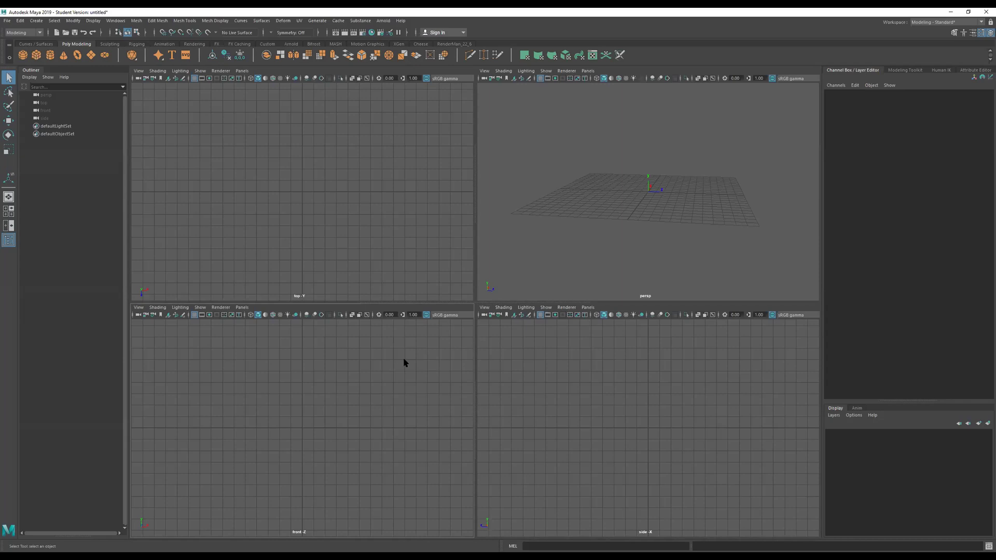
pyautogui.press('space')
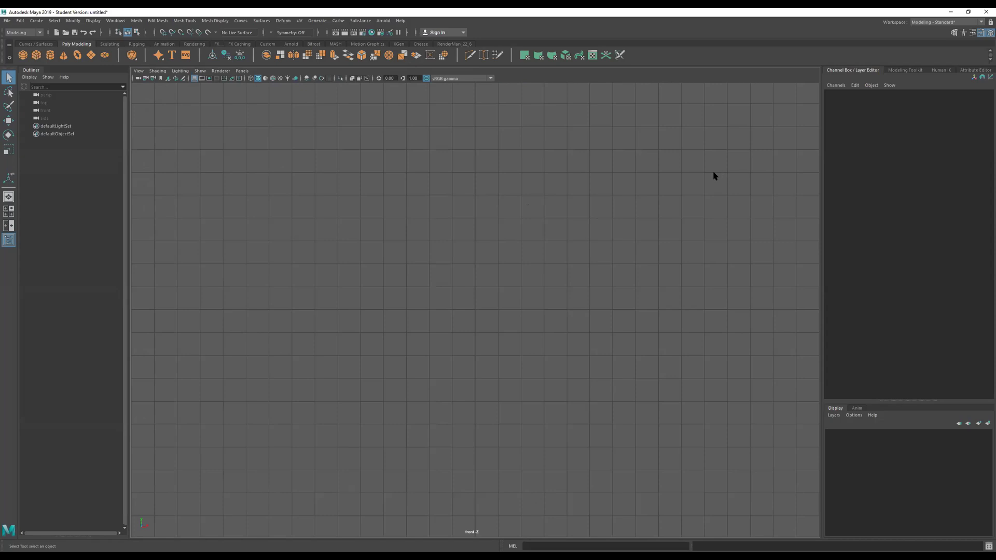
pyautogui.scroll(2, 534, 305)
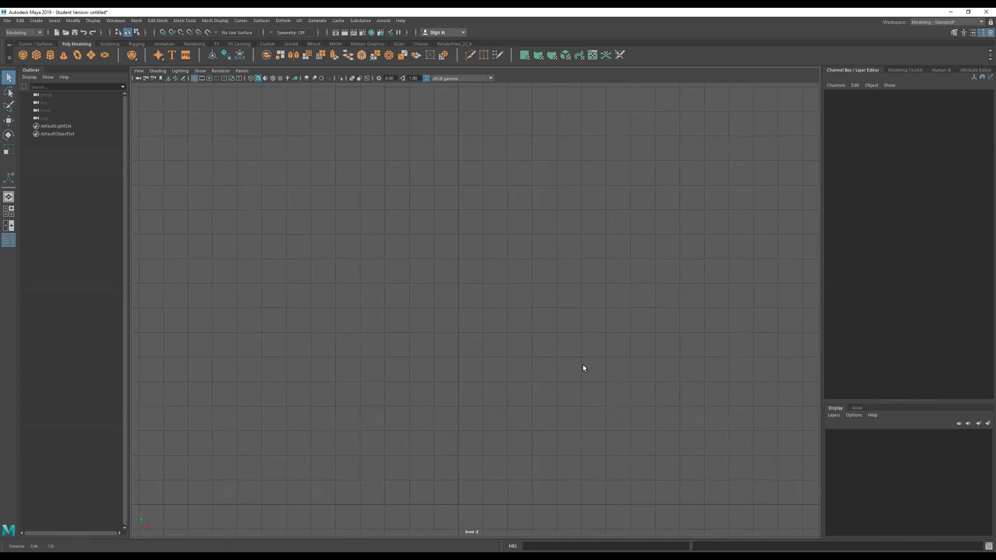
# Import soju.jpg from the Downloads folder as an image plane in the front view
pyautogui.click(142, 72)
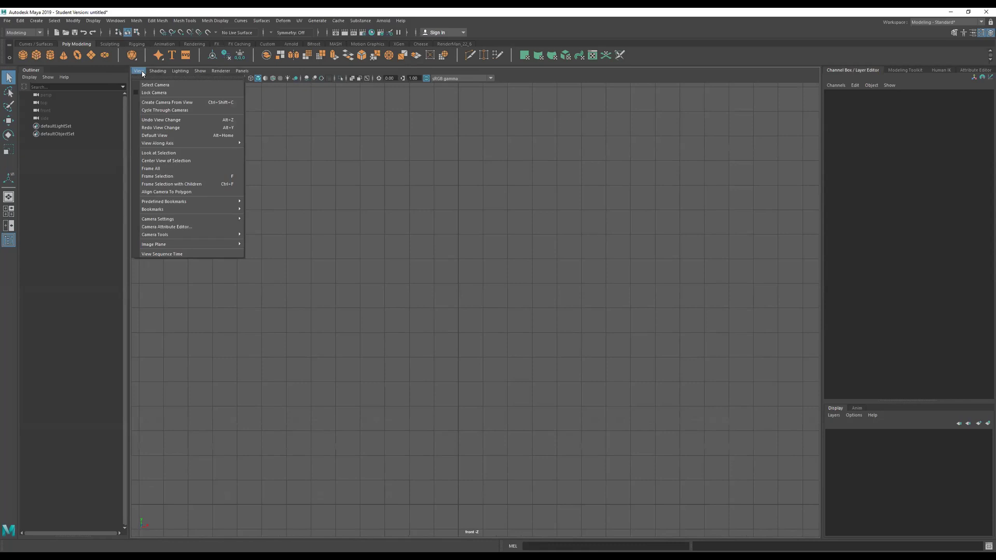
pyautogui.moveTo(195, 247)
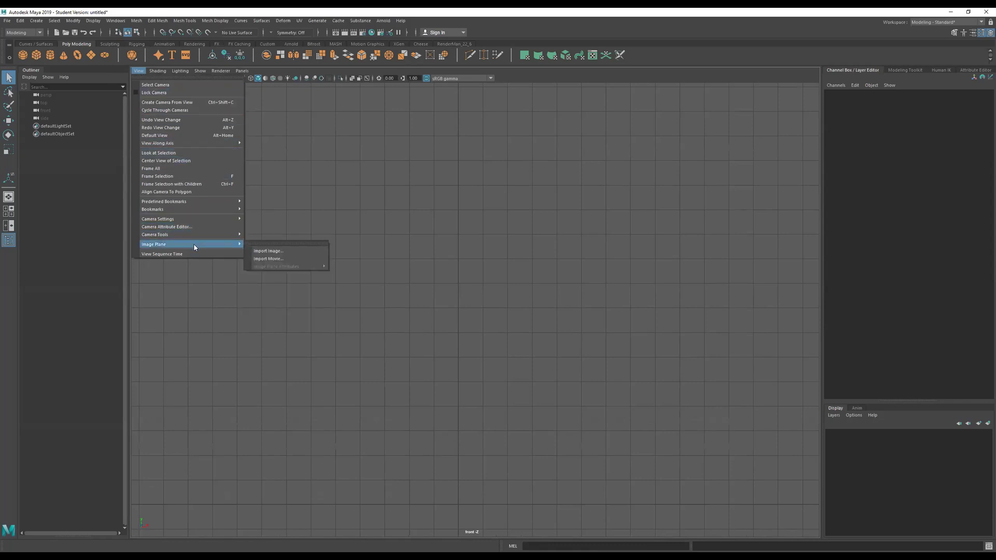
pyautogui.click(279, 252)
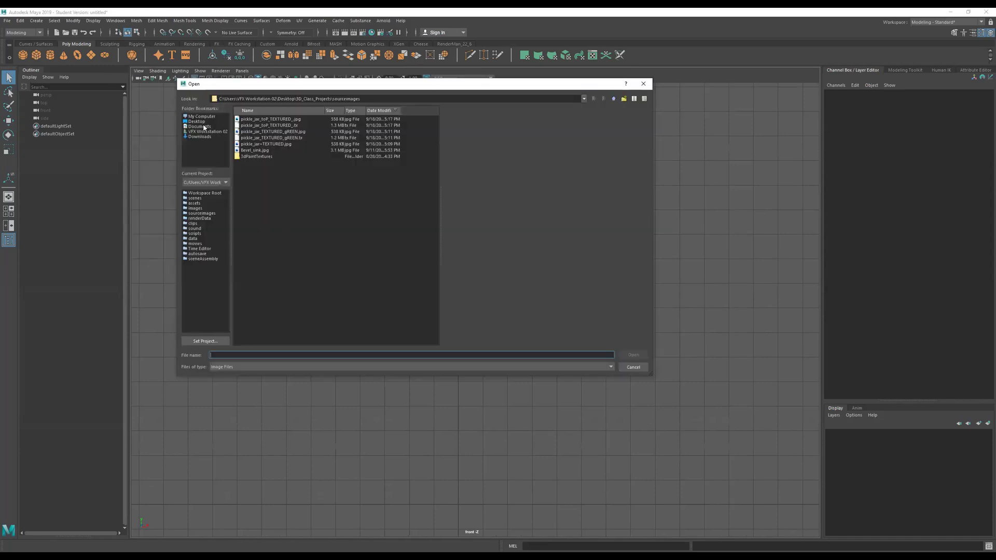
pyautogui.click(203, 137)
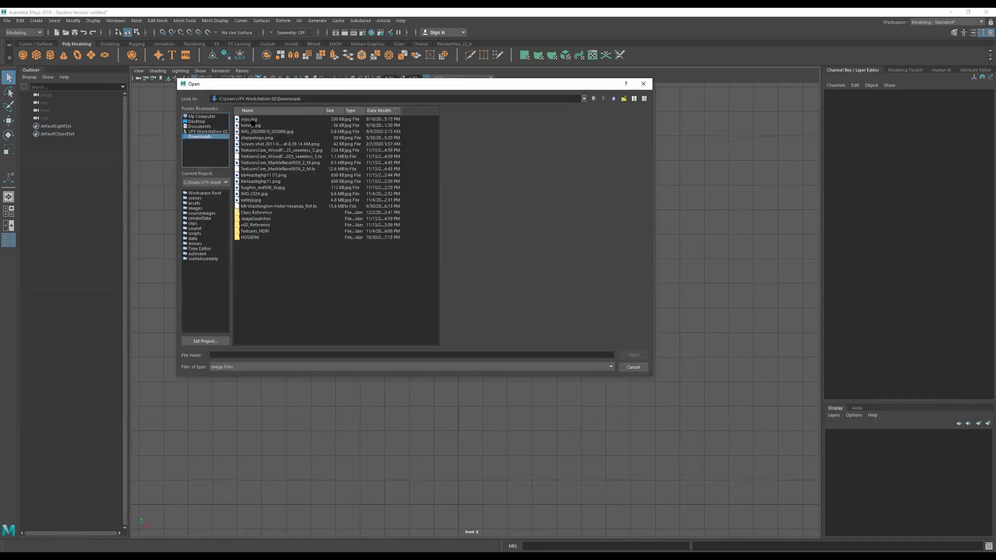
pyautogui.doubleClick(249, 120)
pyautogui.scroll(-6, 508, 280)
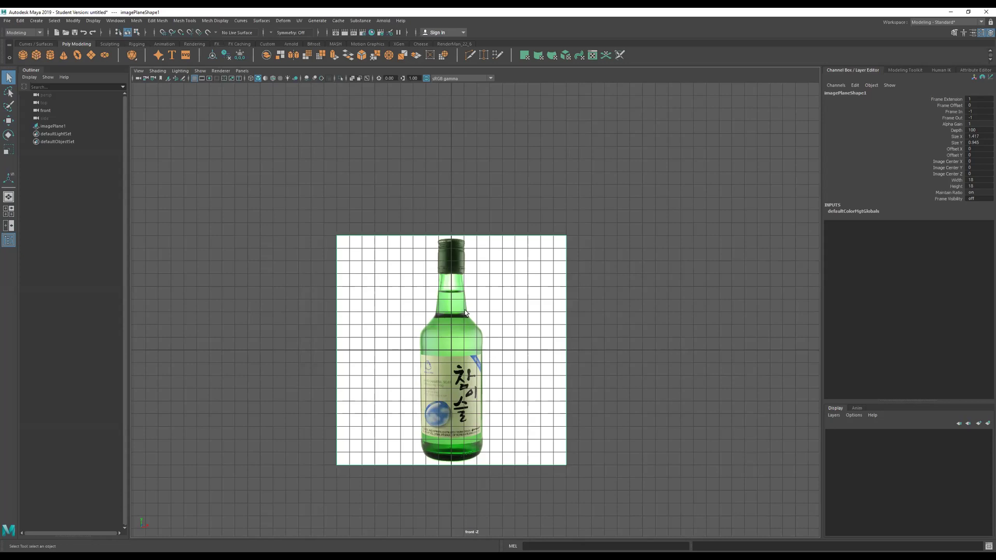
# Move the bottle image plane up to about Y 9.1 so its lower edge rests on the grid
pyautogui.press('w')
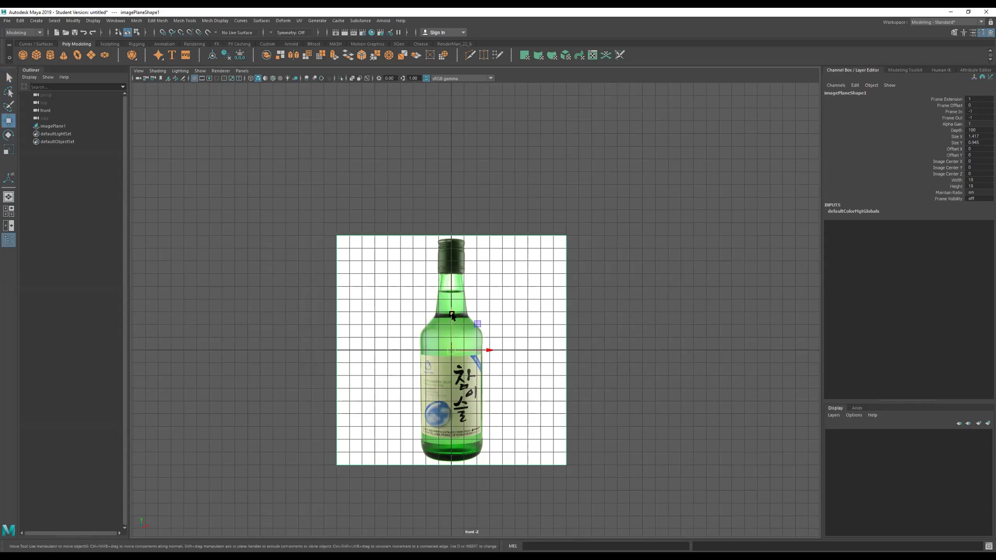
pyautogui.moveTo(452, 315); pyautogui.dragTo(432, 202)
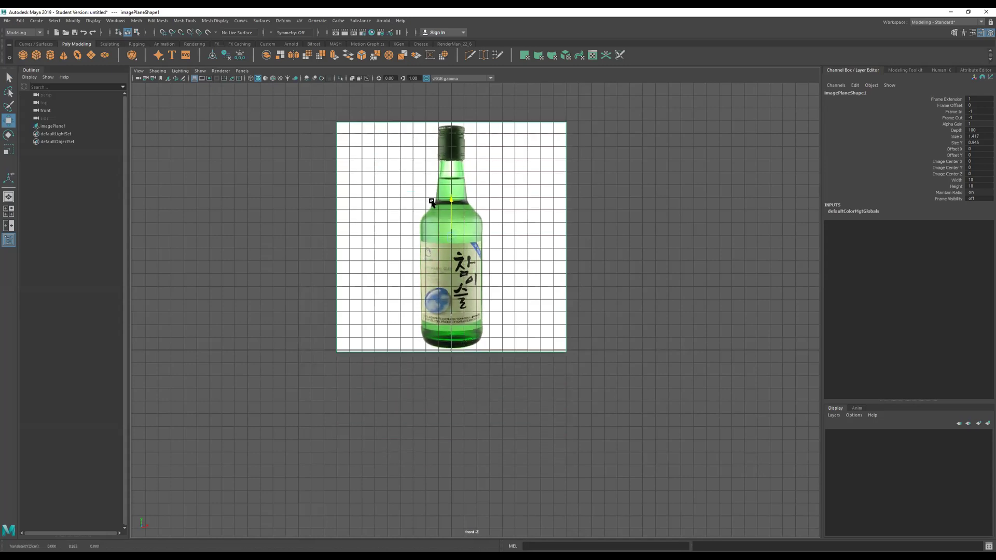
pyautogui.keyDown('alt'); pyautogui.moveTo(557, 228); pyautogui.dragTo(565, 304, button='middle'); pyautogui.keyUp('alt')
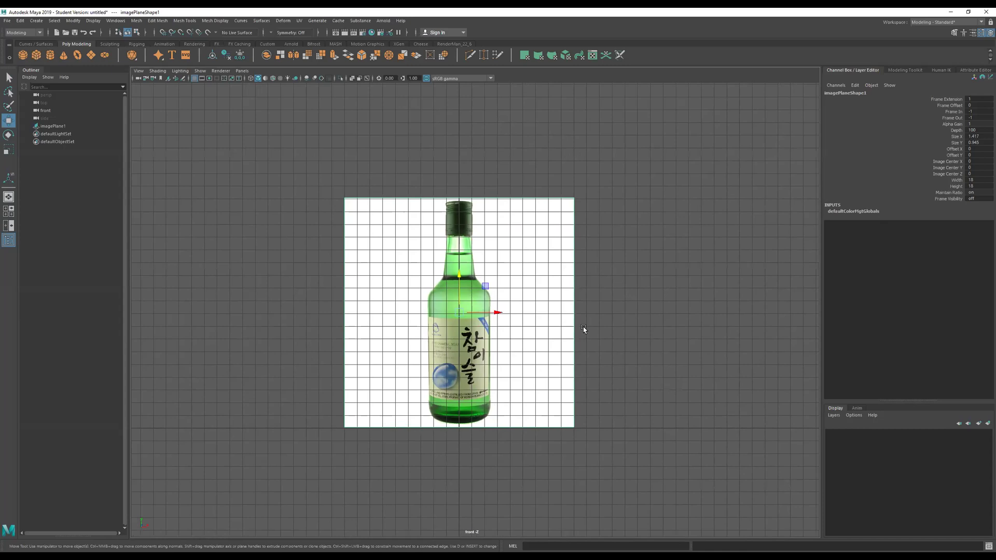
pyautogui.press('space')
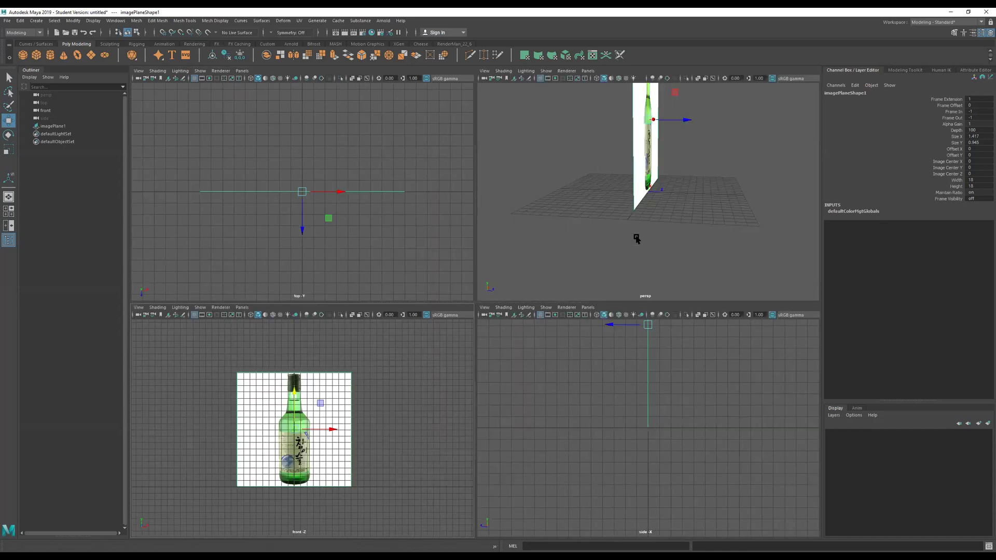
pyautogui.press('space')
pyautogui.keyDown('alt'); pyautogui.moveTo(637, 239); pyautogui.dragTo(391, 356); pyautogui.keyUp('alt')
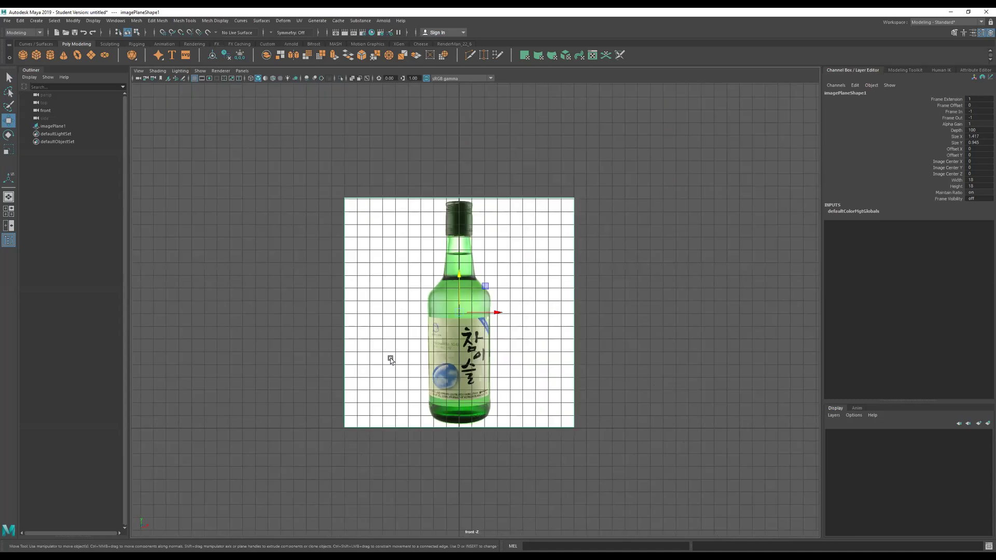
# Create a polygon sphere and place it beside the bottle's neck at about X 2.7, Y 11.9
pyautogui.click(24, 55)
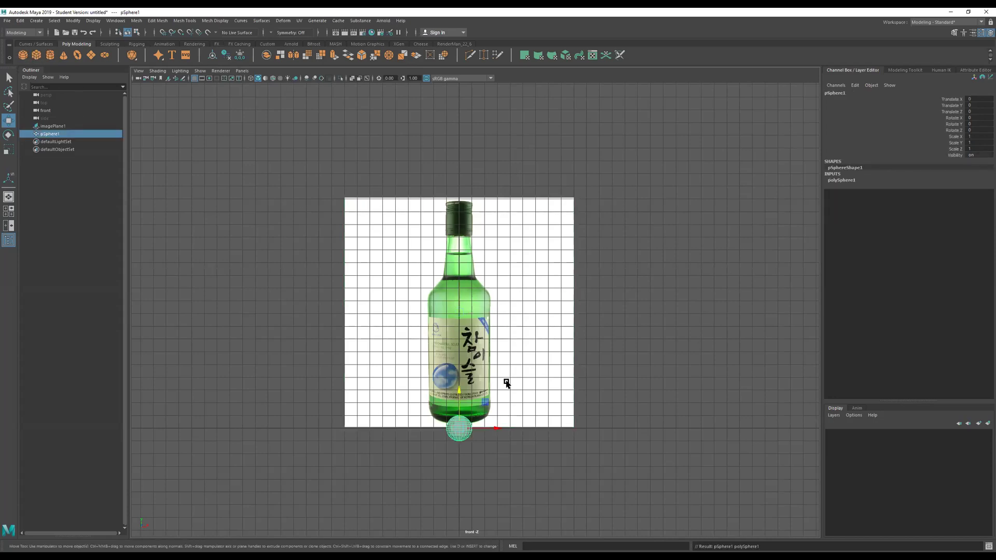
pyautogui.moveTo(459, 387); pyautogui.dragTo(429, 238)
pyautogui.moveTo(507, 278); pyautogui.dragTo(527, 279)
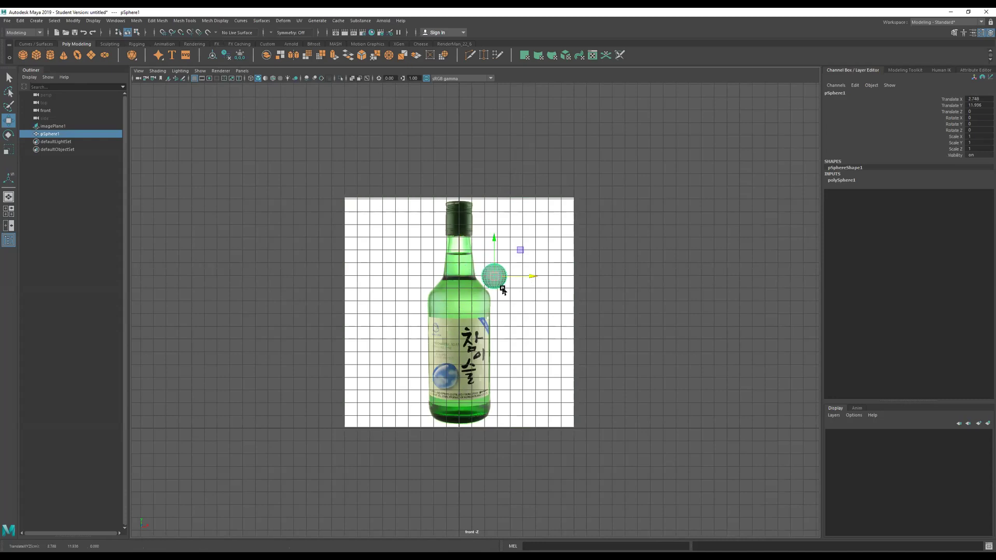
# In the perspective view, move the image plane back along Z to about -1.2, behind the sphere
pyautogui.press('space')
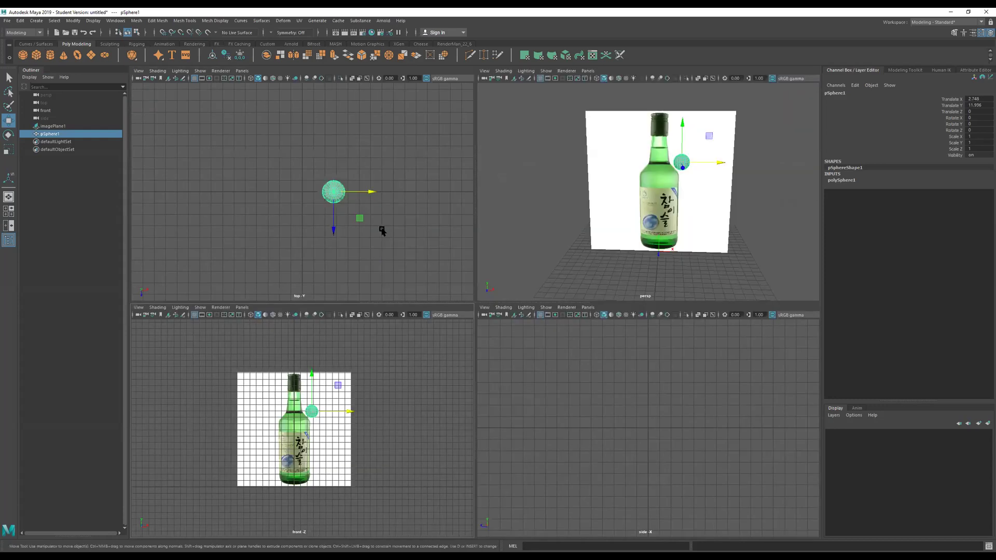
pyautogui.press('space')
pyautogui.keyDown('alt'); pyautogui.moveTo(600, 267); pyautogui.dragTo(543, 425); pyautogui.keyUp('alt')
pyautogui.click(543, 368)
pyautogui.keyDown('alt'); pyautogui.moveTo(543, 367); pyautogui.dragTo(571, 368); pyautogui.keyUp('alt')
pyautogui.click(528, 311)
pyautogui.moveTo(528, 310); pyautogui.dragTo(420, 251)
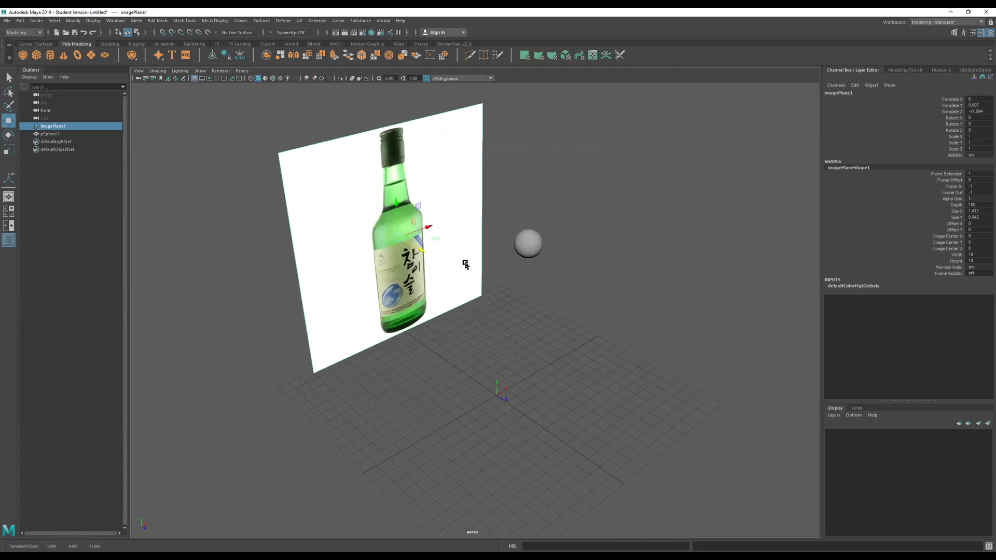
pyautogui.hotkey('ctrl', 'z')
pyautogui.moveTo(524, 312); pyautogui.dragTo(501, 325)
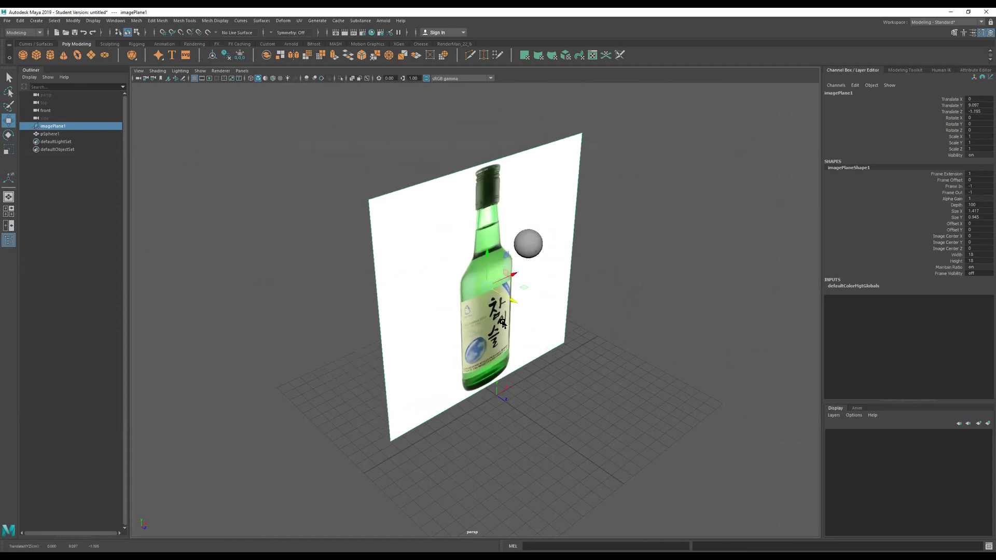
# Compare image plane depths in front of and behind the sphere, leaving the plane at about Z -12.1
pyautogui.press('space')
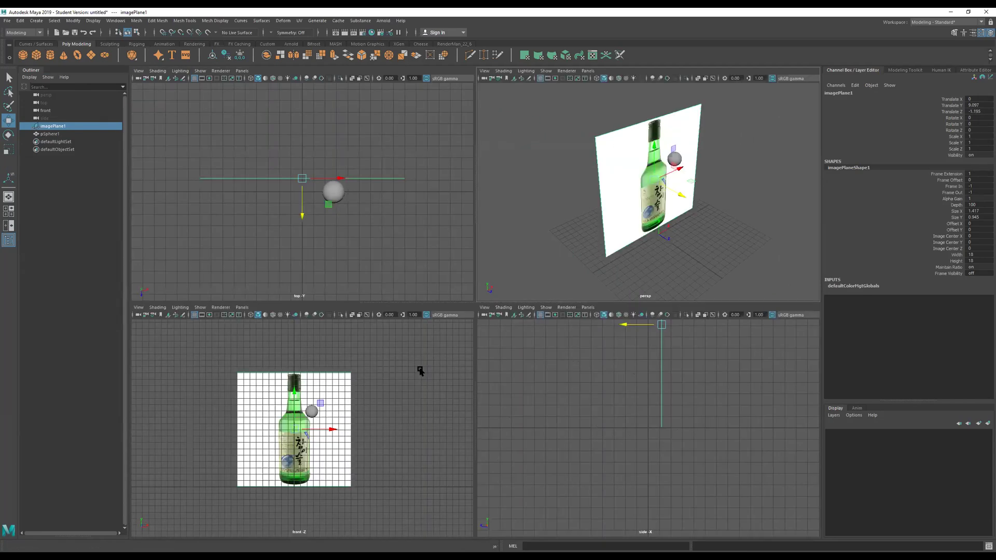
pyautogui.moveTo(683, 196); pyautogui.dragTo(663, 188)
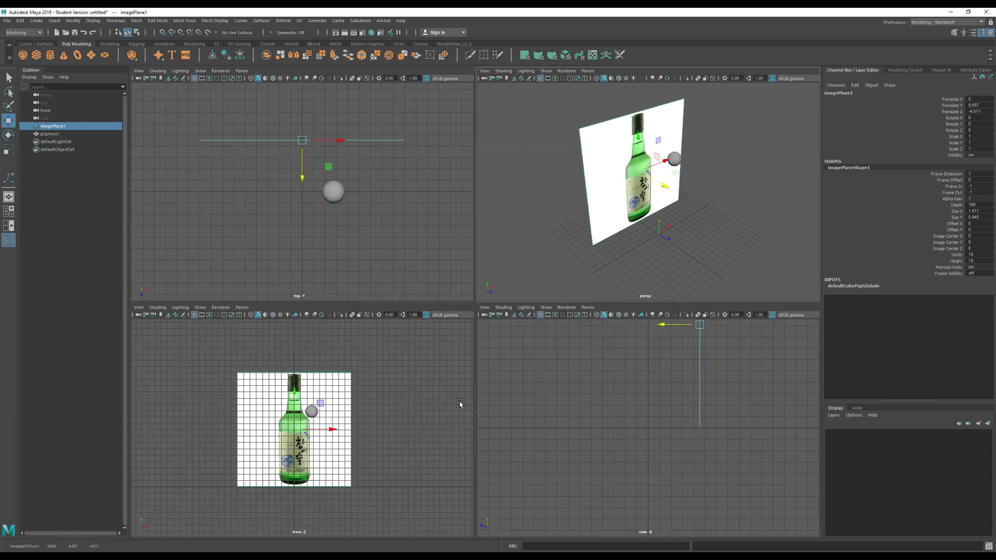
pyautogui.scroll(5, 340, 441)
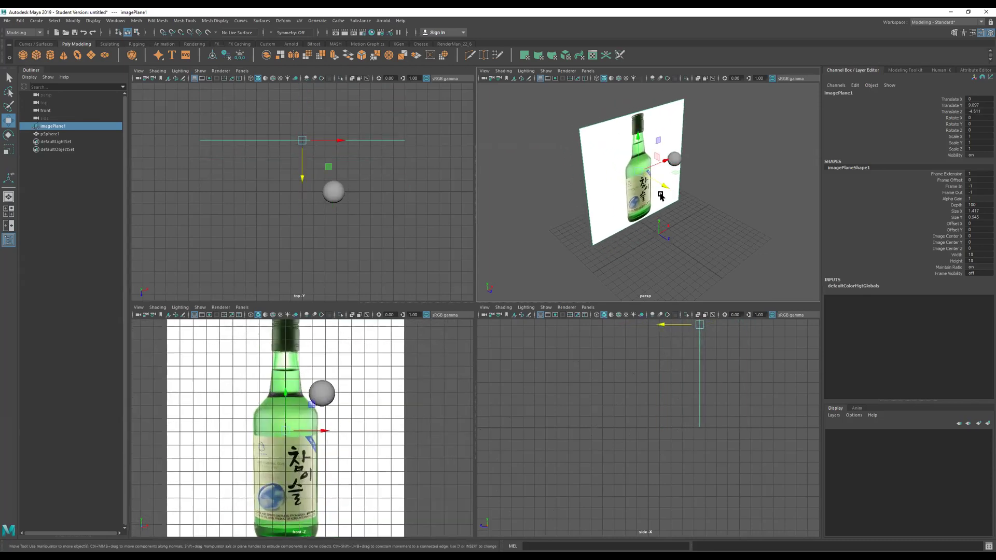
pyautogui.moveTo(666, 186); pyautogui.dragTo(729, 258)
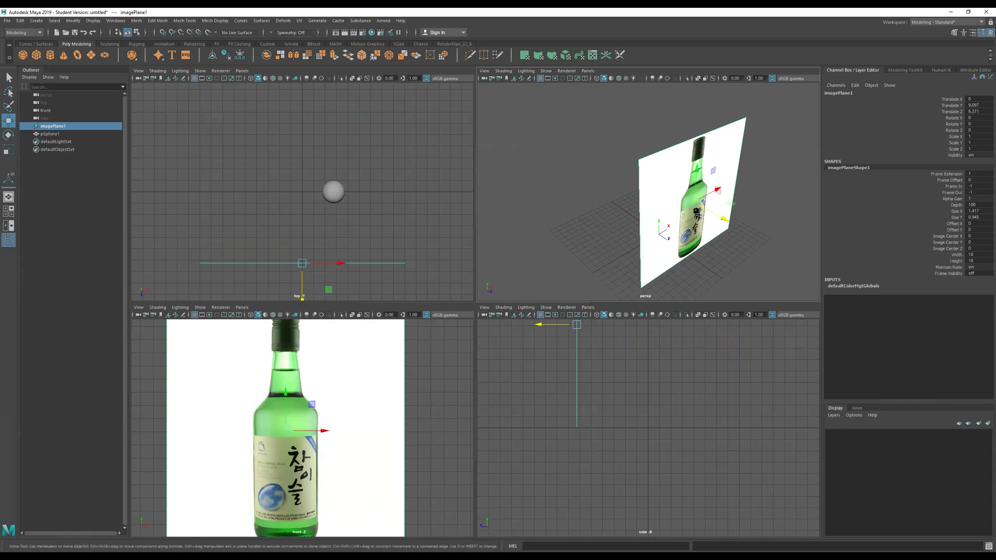
pyautogui.moveTo(726, 219); pyautogui.dragTo(598, 207)
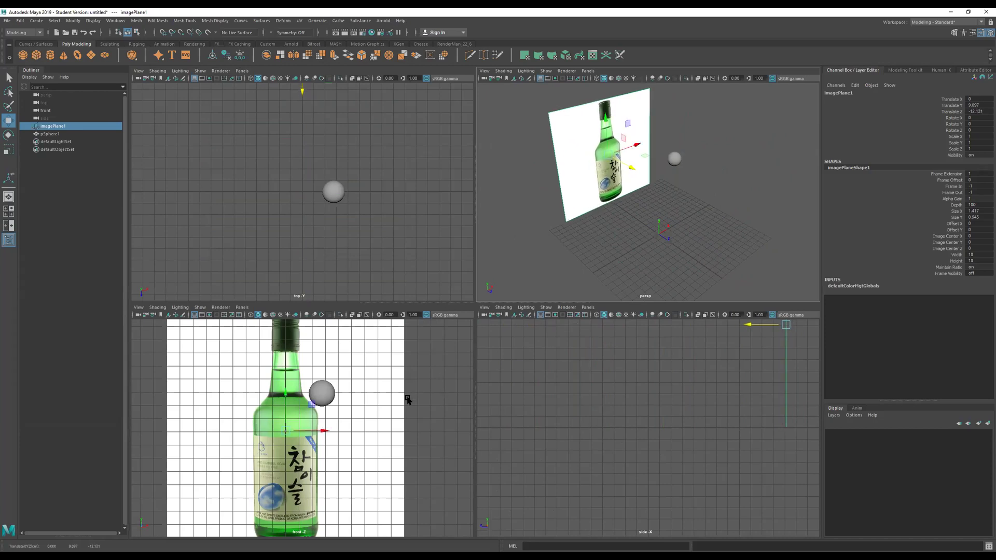
# Delete the sphere in the full-size front view and keep the whole bottle image in frame
pyautogui.press('space')
pyautogui.click(517, 253)
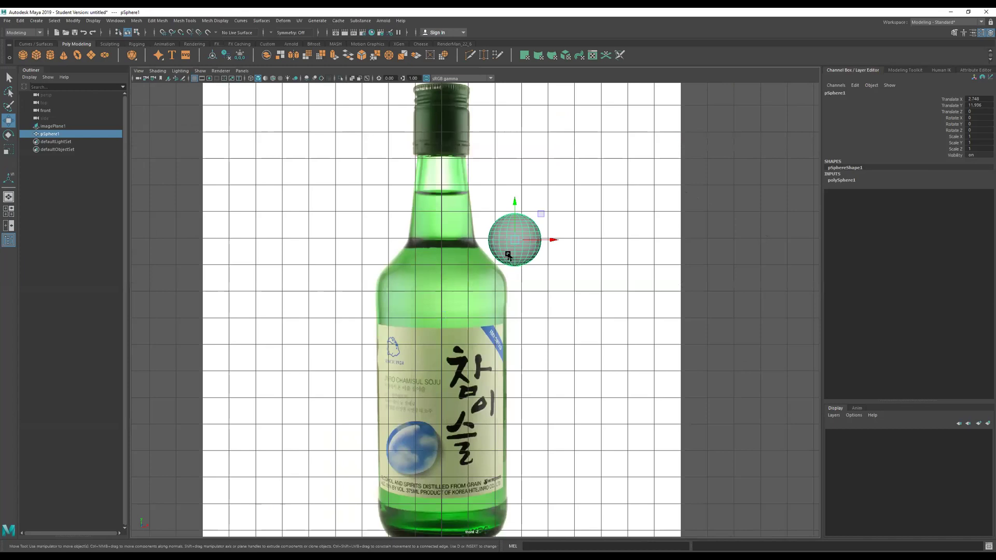
pyautogui.press('Delete')
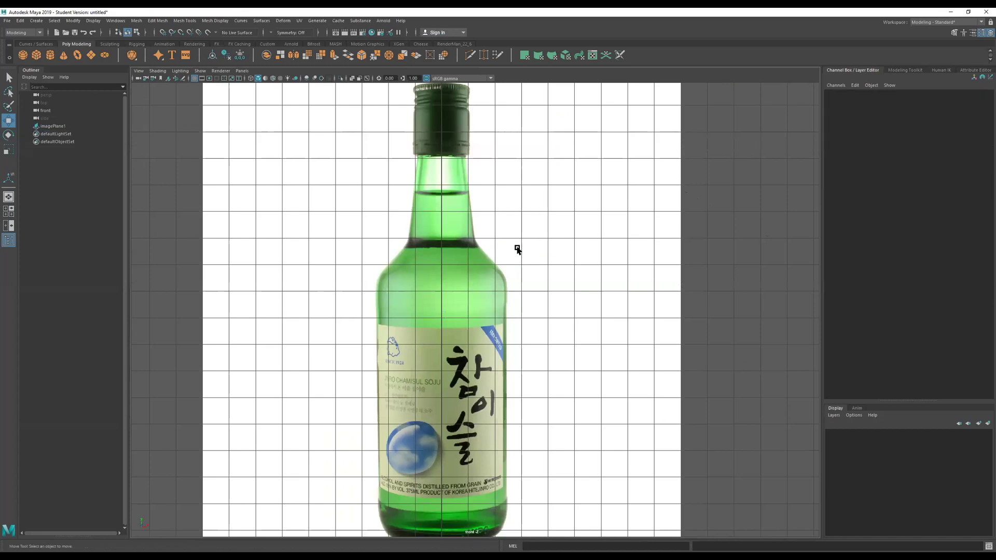
pyautogui.scroll(-4, 517, 250)
pyautogui.keyDown('alt'); pyautogui.moveTo(517, 249); pyautogui.dragTo(549, 274, button='middle'); pyautogui.keyUp('alt')
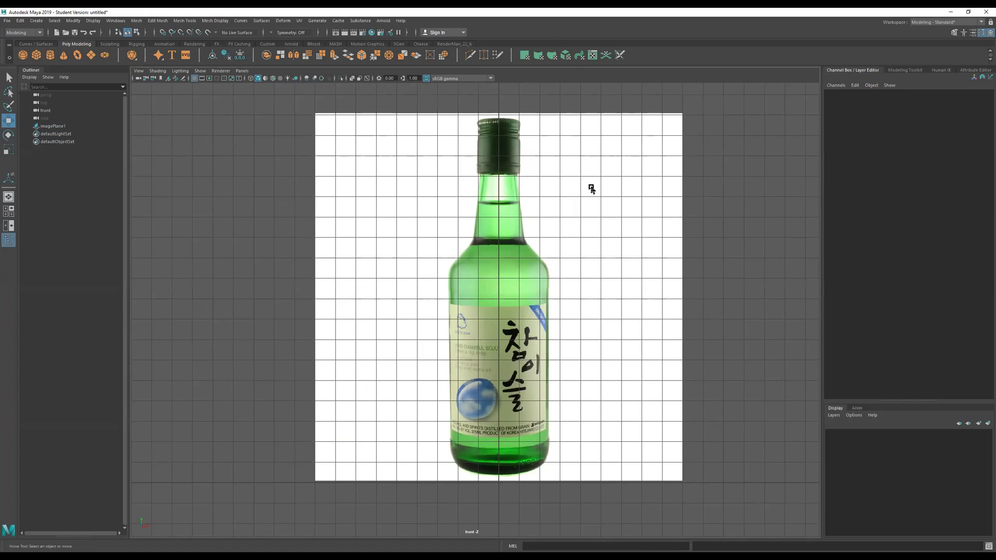
# Select the bottle image plane and show its settings in the Attribute Editor
pyautogui.click(653, 134)
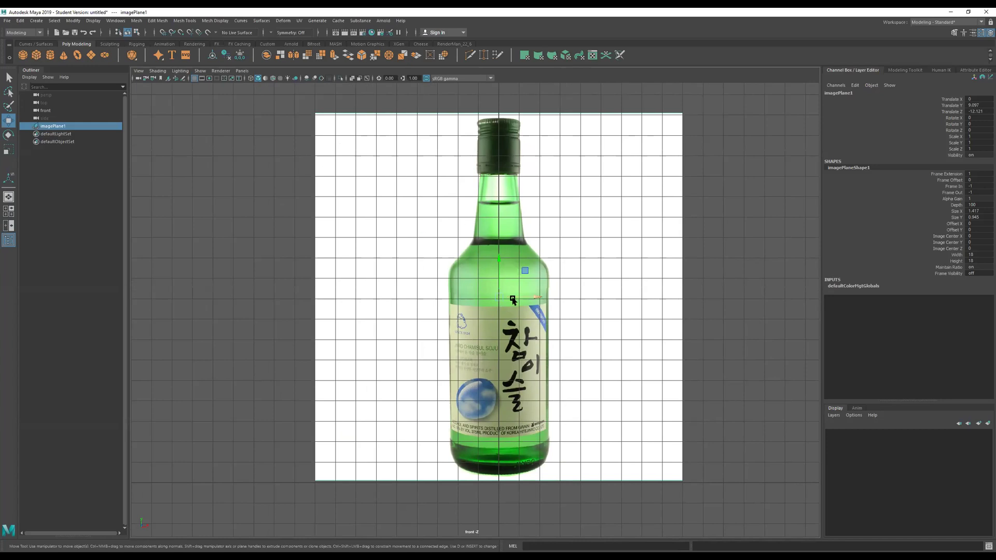
pyautogui.click(978, 71)
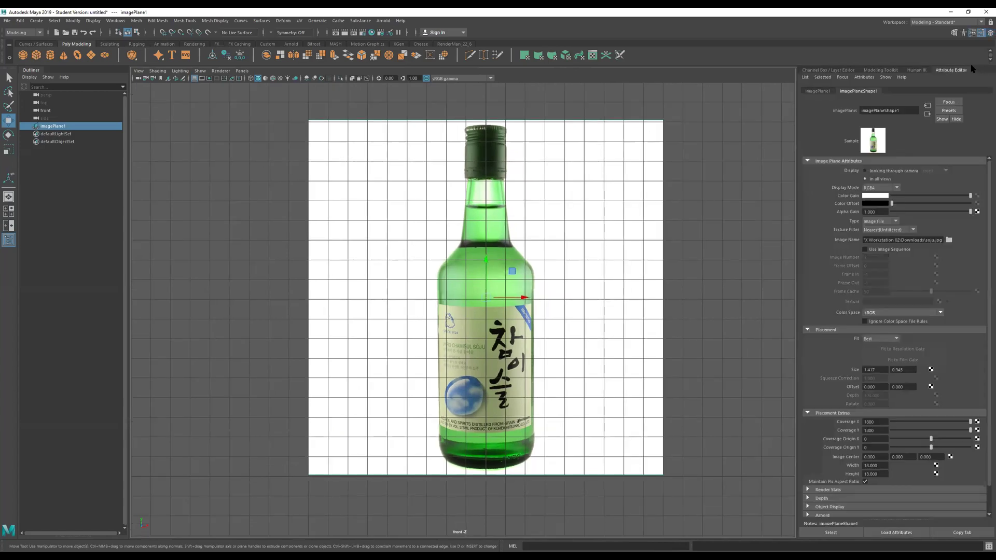
pyautogui.click(974, 33)
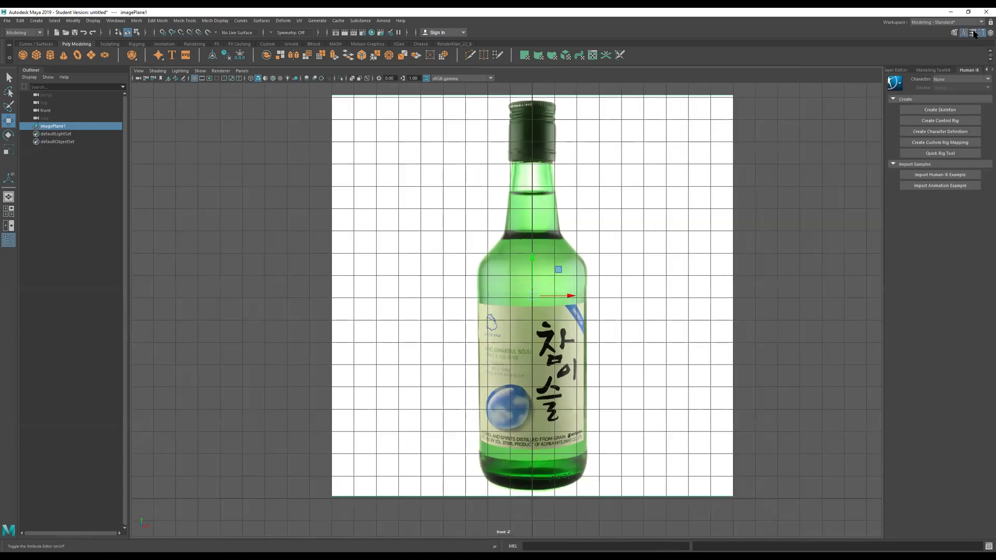
pyautogui.click(974, 32)
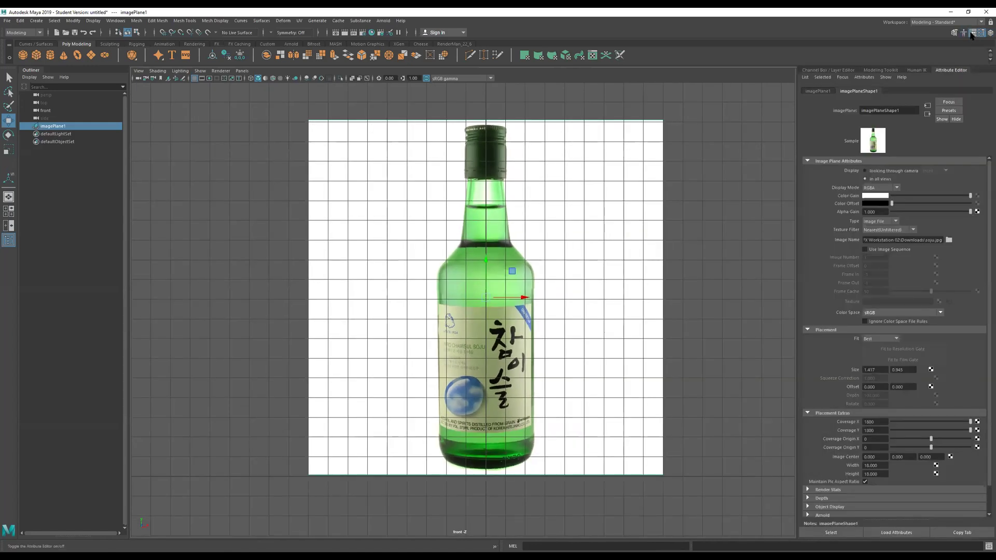
pyautogui.click(972, 33)
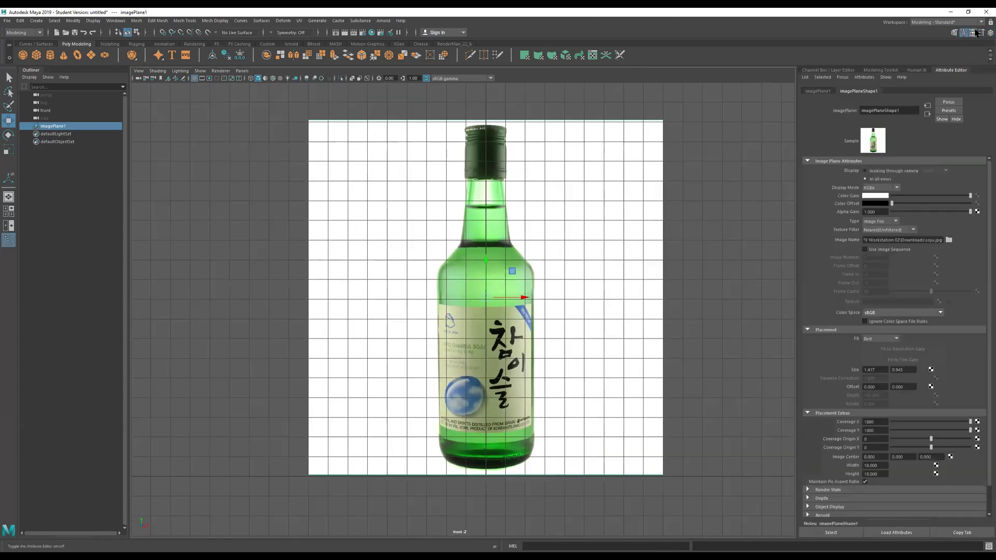
# Fade the bottle image plane by lowering its Alpha Gain to roughly two thirds and slightly darkening its Color Gain
pyautogui.click(974, 33)
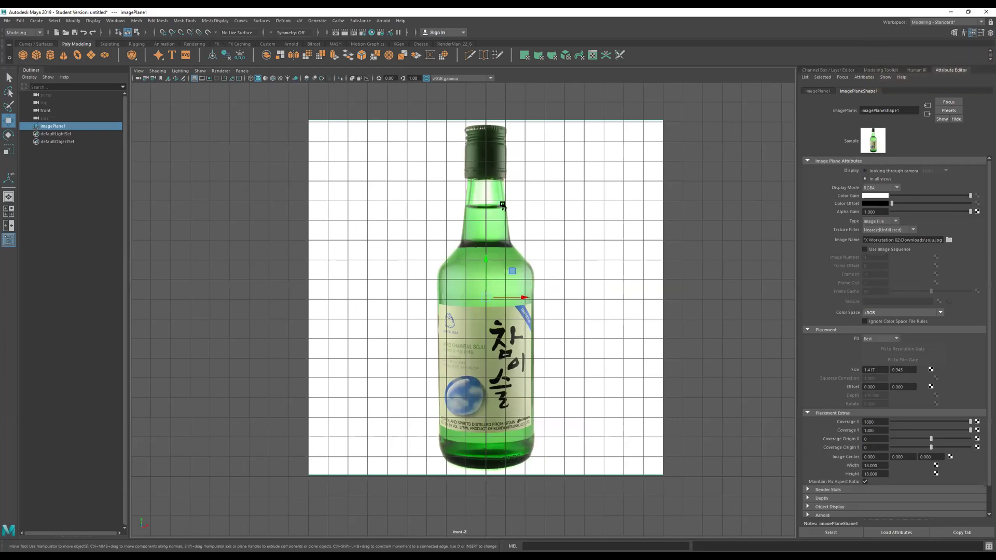
pyautogui.moveTo(968, 212); pyautogui.dragTo(897, 215)
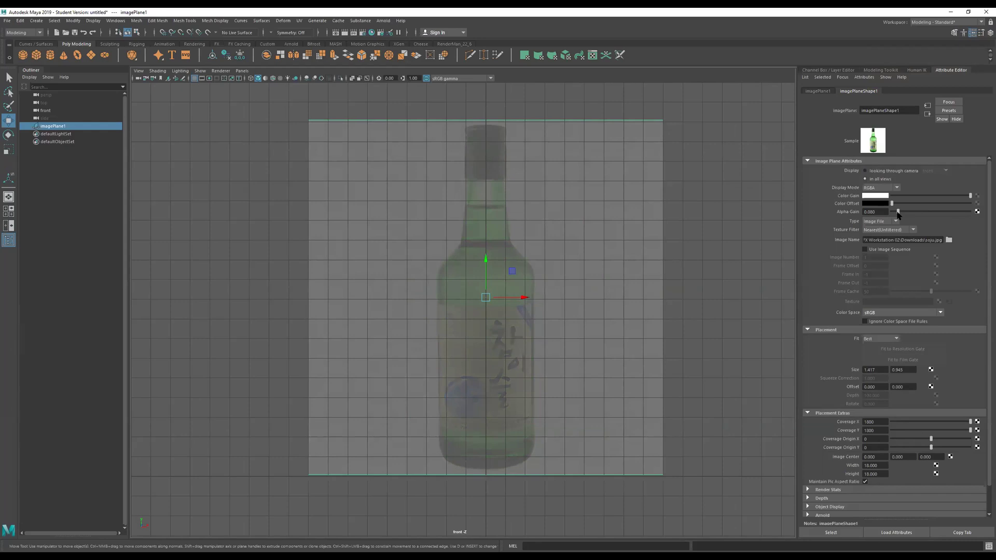
pyautogui.moveTo(898, 215); pyautogui.dragTo(988, 214)
pyautogui.moveTo(892, 204); pyautogui.dragTo(945, 217)
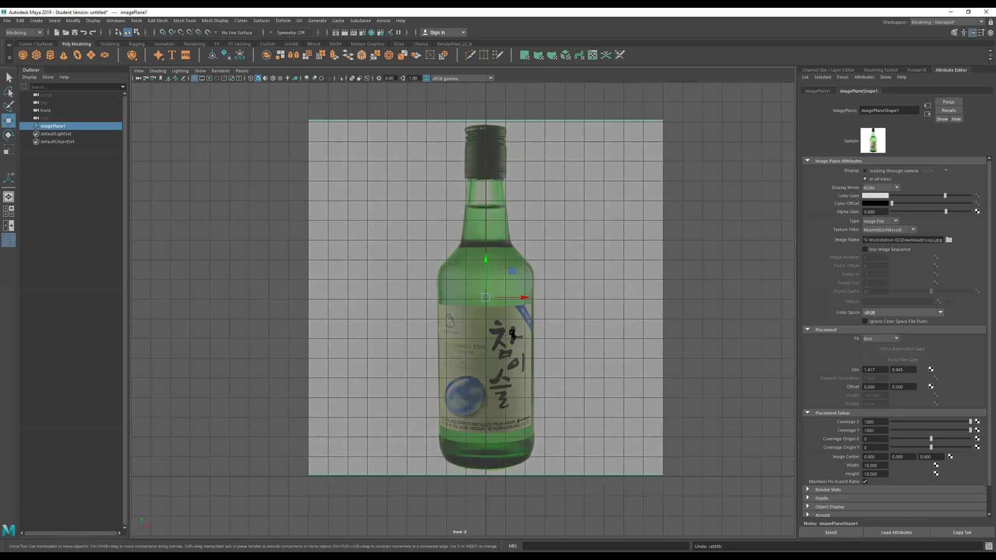
# Create a polygon cylinder and raise it along Y to about 8.9, in front of the bottle's body
pyautogui.click(51, 56)
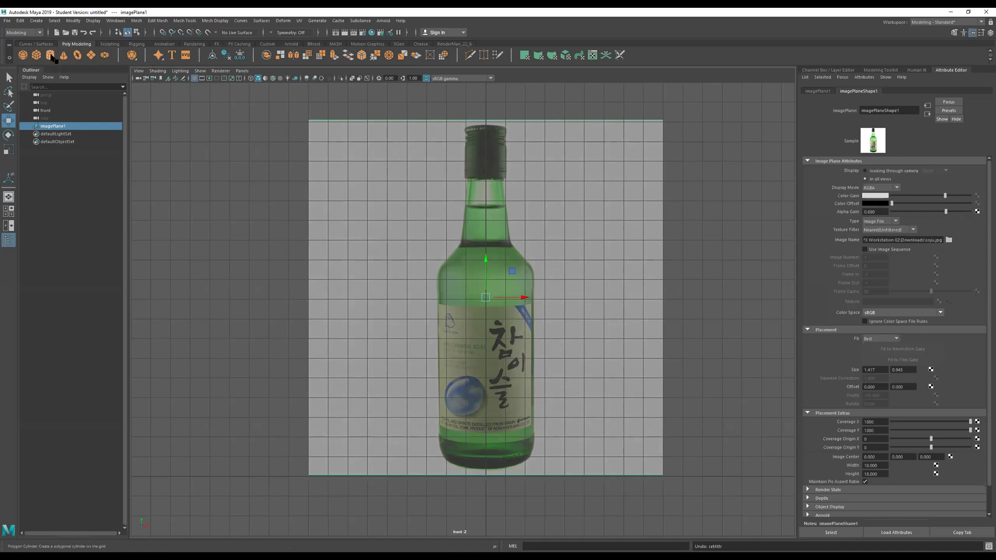
pyautogui.moveTo(483, 441); pyautogui.dragTo(480, 261)
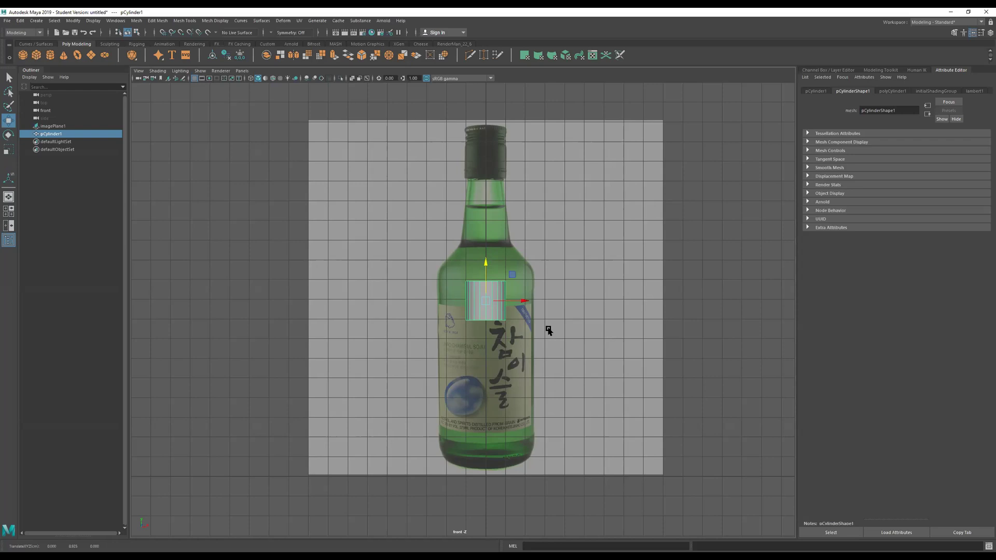
# Examine the cylinder's cap segments up close in the perspective view and look through its transform, shape, history and material attributes
pyautogui.press('space')
pyautogui.press('space')
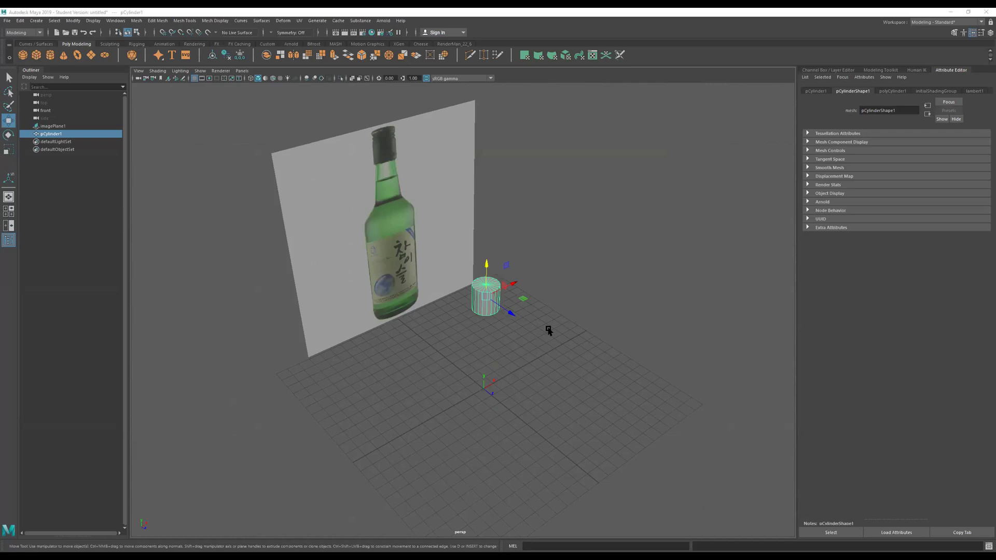
pyautogui.scroll(2, 516, 262)
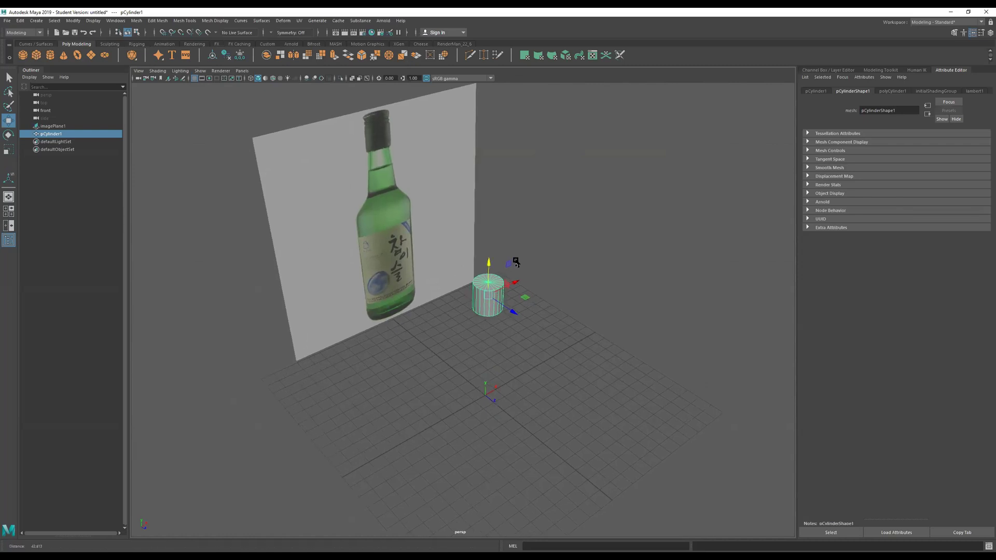
pyautogui.keyDown('alt'); pyautogui.moveTo(516, 262); pyautogui.dragTo(711, 260, button='right'); pyautogui.keyUp('alt')
pyautogui.keyDown('alt'); pyautogui.moveTo(579, 297); pyautogui.dragTo(458, 267); pyautogui.keyUp('alt')
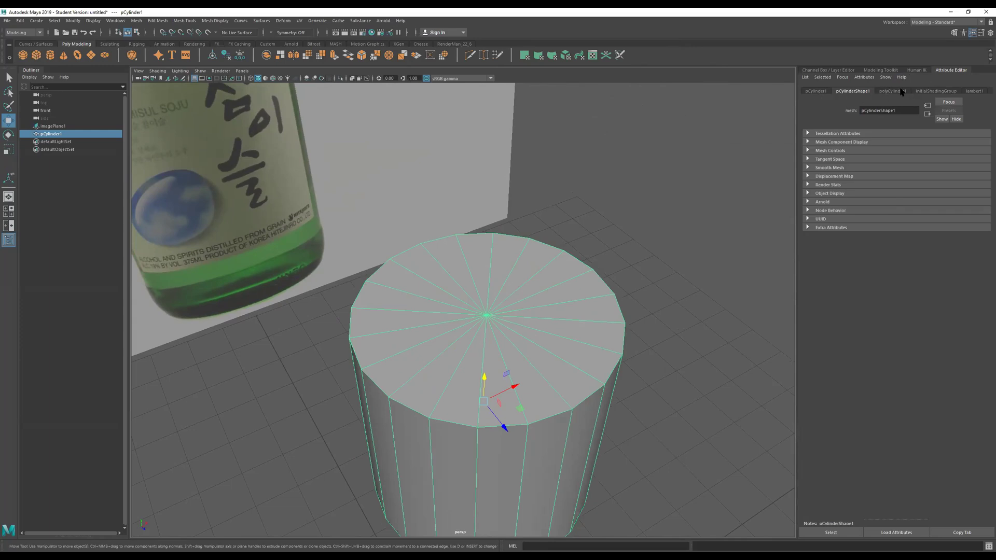
pyautogui.click(813, 92)
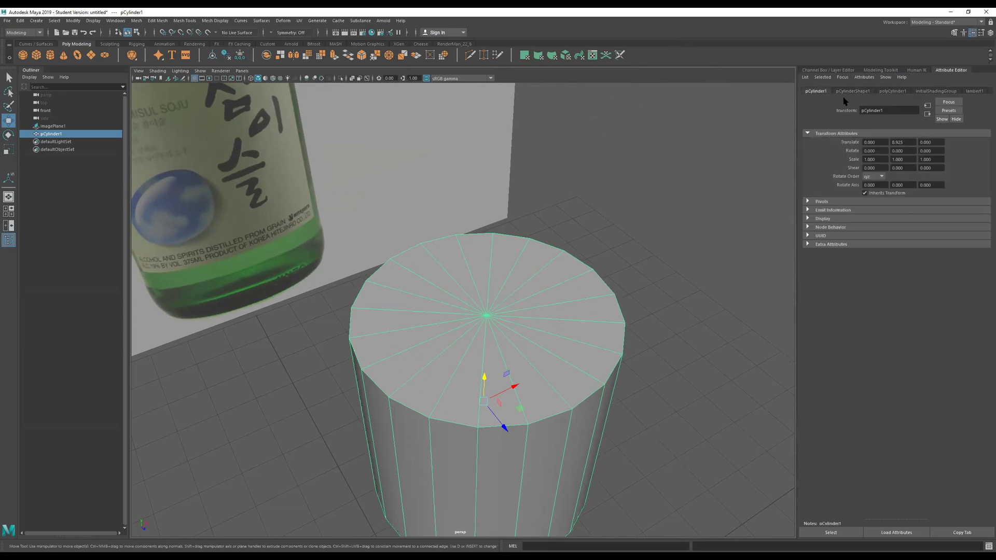
pyautogui.click(859, 91)
pyautogui.click(892, 92)
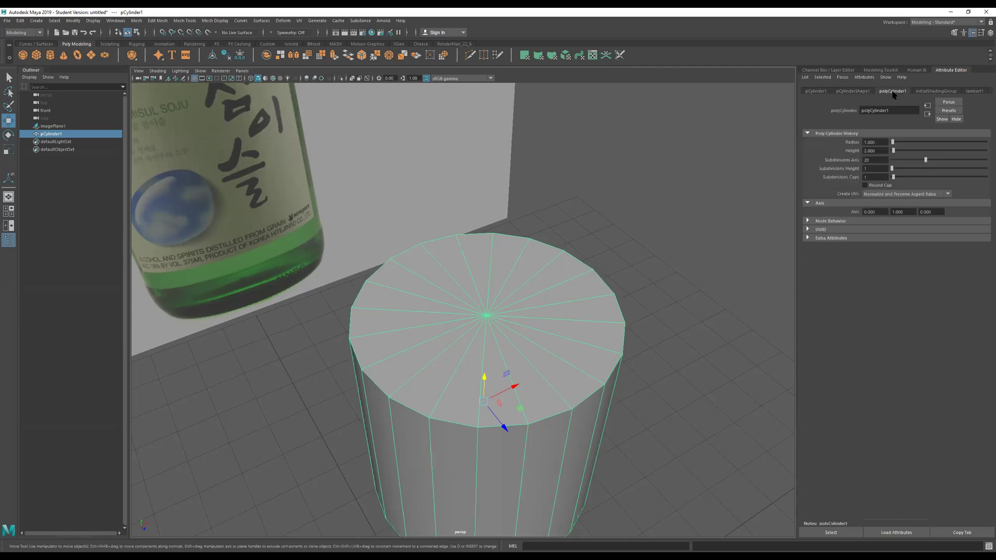
pyautogui.click(935, 92)
pyautogui.click(975, 91)
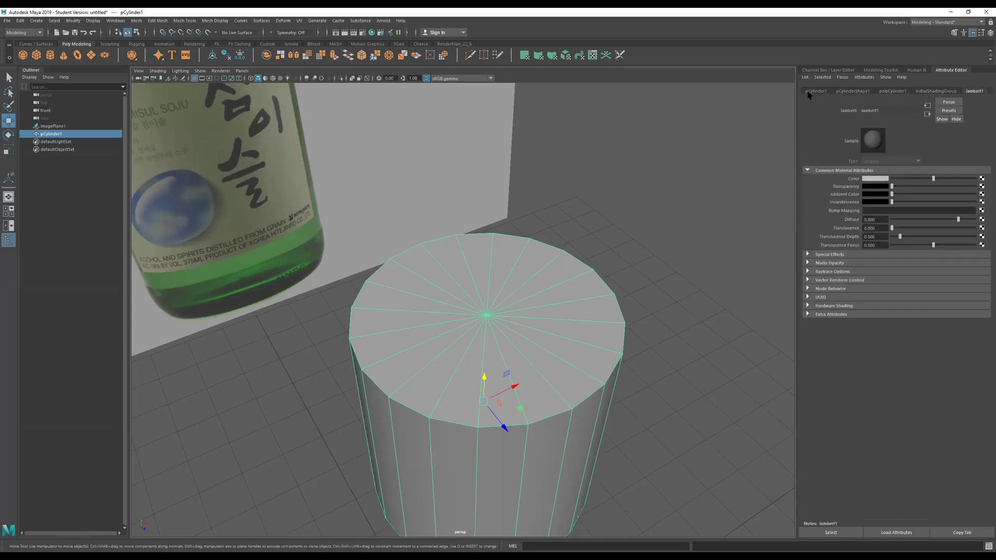
pyautogui.click(859, 92)
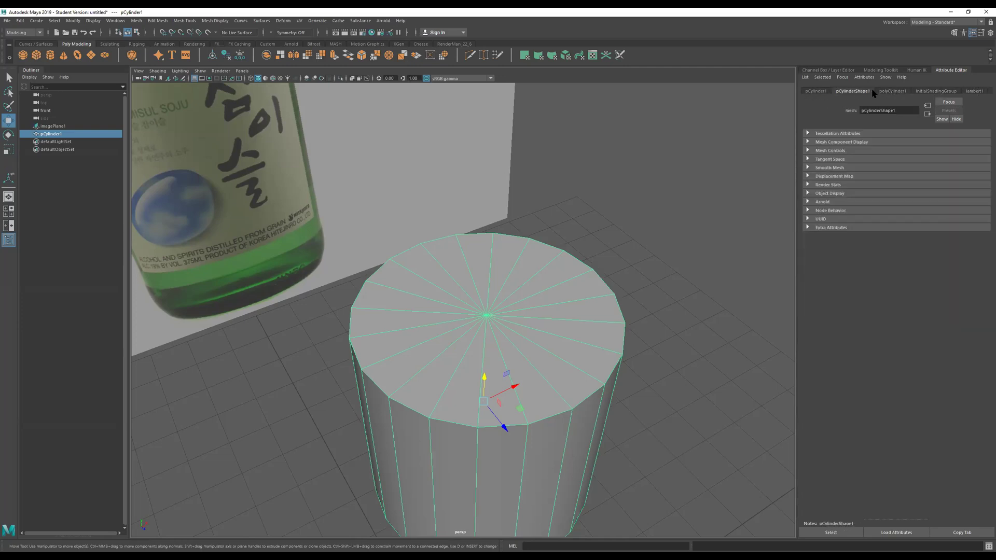
# Set the cylinder's Subdivisions Axis to 38 in its polyCylinder history and check the smoother sides
pyautogui.click(893, 92)
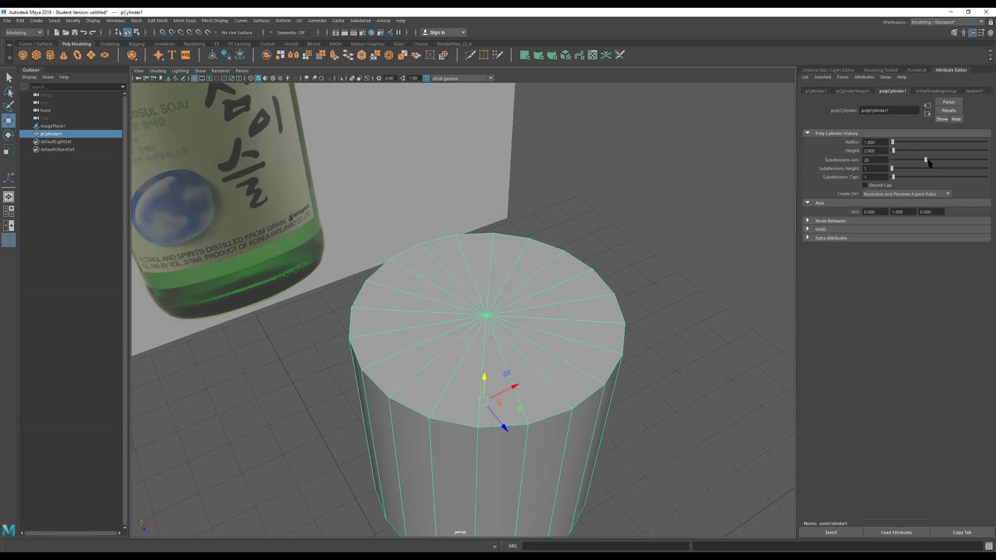
pyautogui.moveTo(883, 163); pyautogui.dragTo(817, 161)
pyautogui.press('Return')
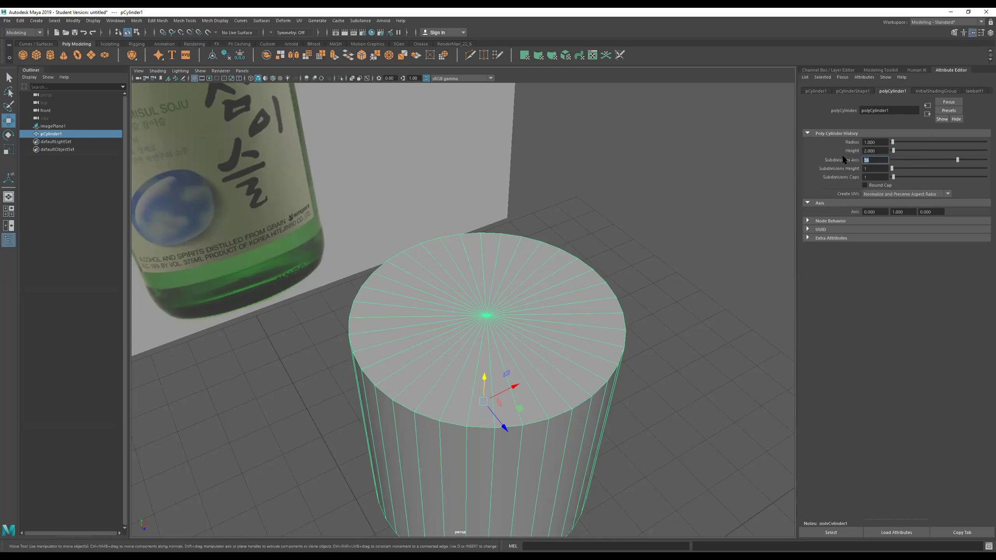
pyautogui.press('Return')
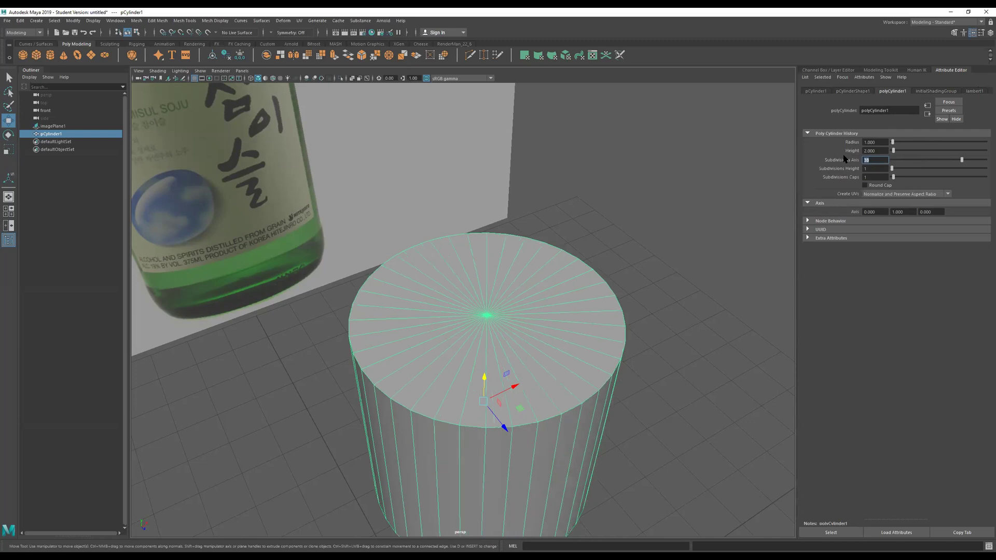
pyautogui.keyDown('alt'); pyautogui.moveTo(549, 316); pyautogui.dragTo(521, 256); pyautogui.keyUp('alt')
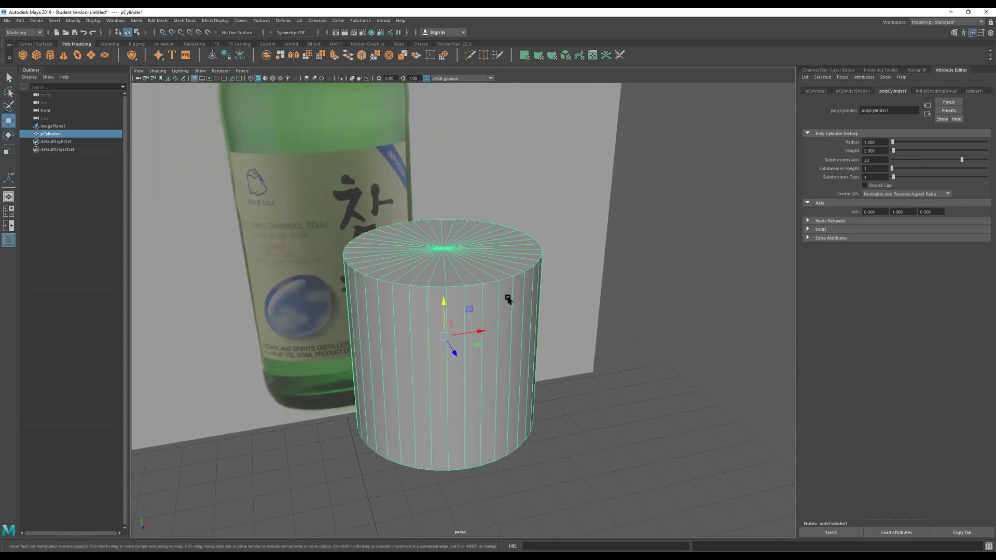
# In the full-size front view, compare shaded and wireframe display of the cylinder, leaving the view in wireframe
pyautogui.press('space')
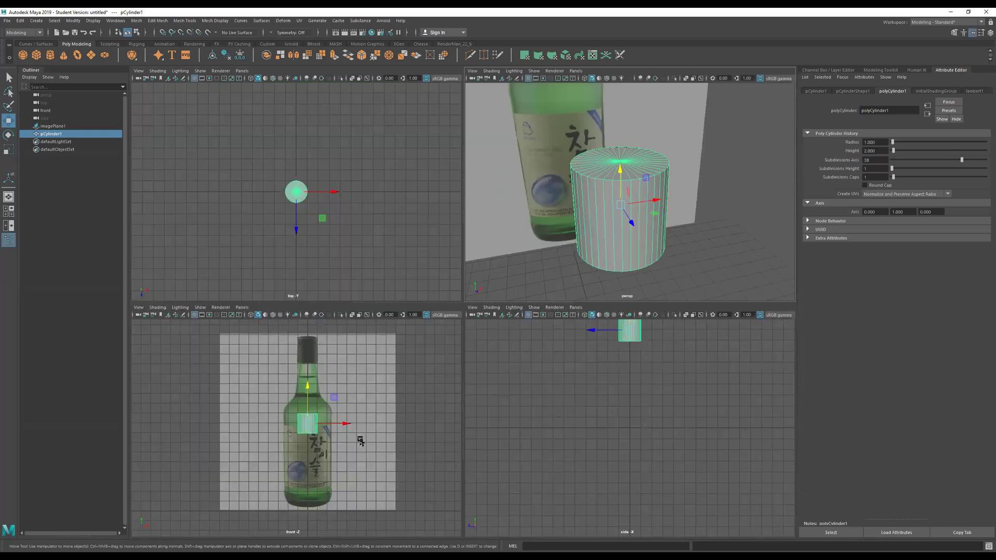
pyautogui.press('space')
pyautogui.scroll(8, 516, 296)
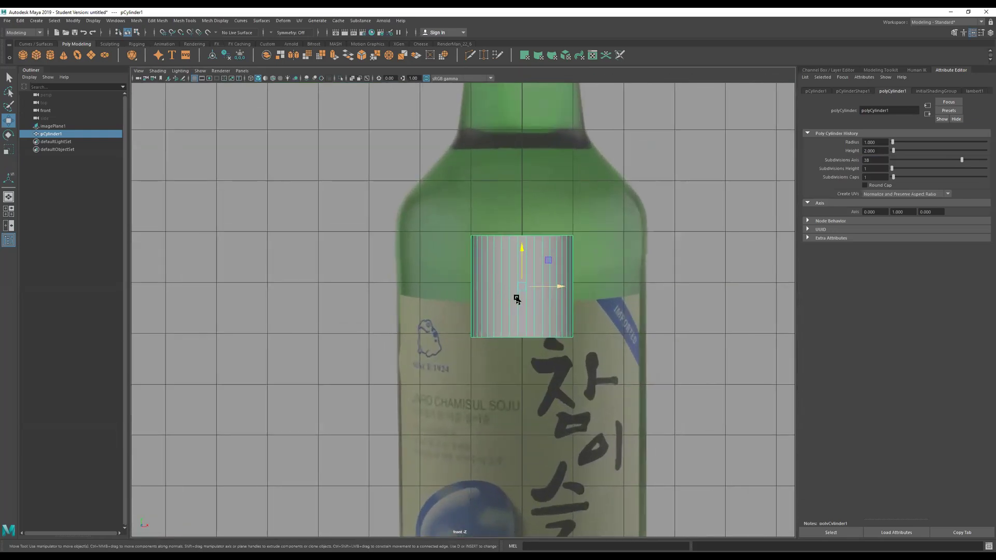
pyautogui.scroll(-8, 498, 290)
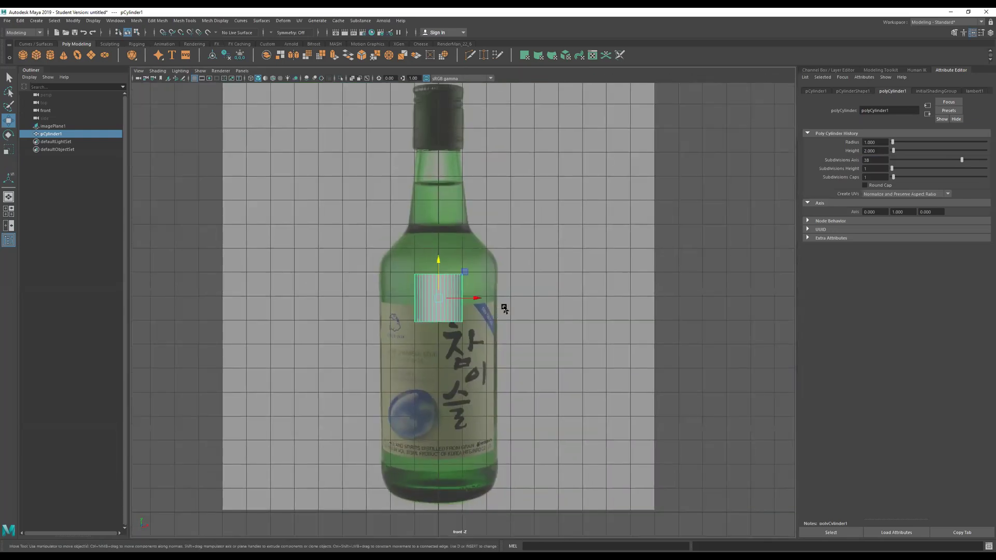
pyautogui.press('4')
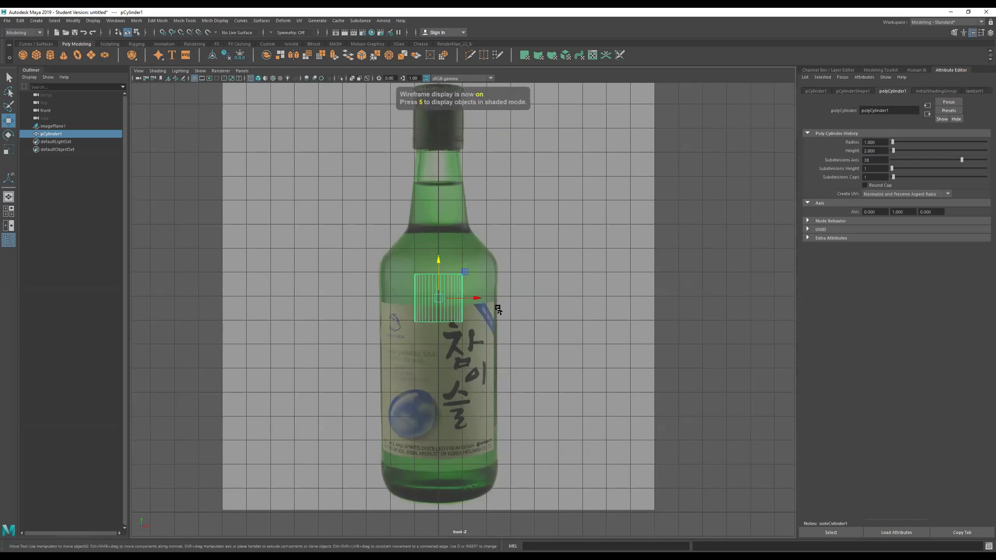
pyautogui.press('5')
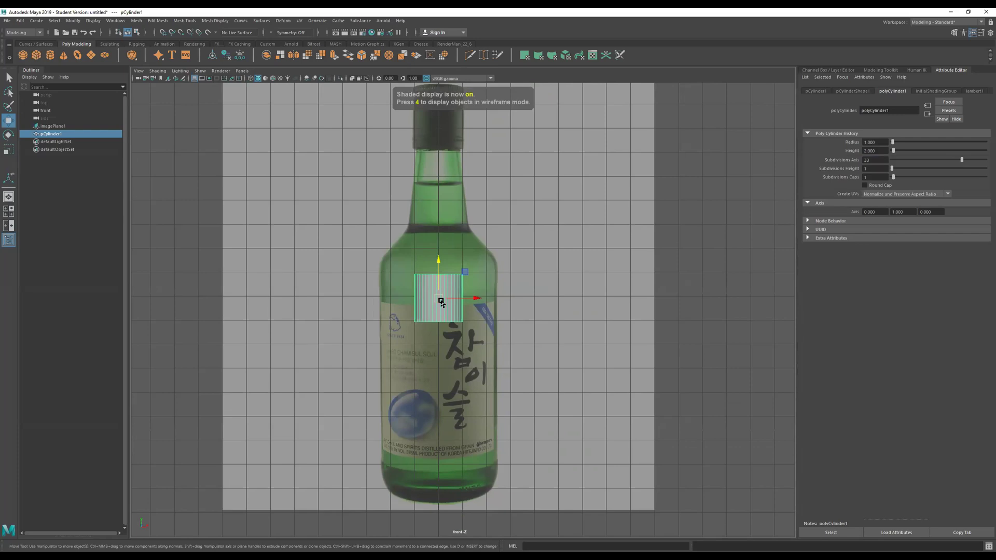
pyautogui.press('4')
pyautogui.press('5')
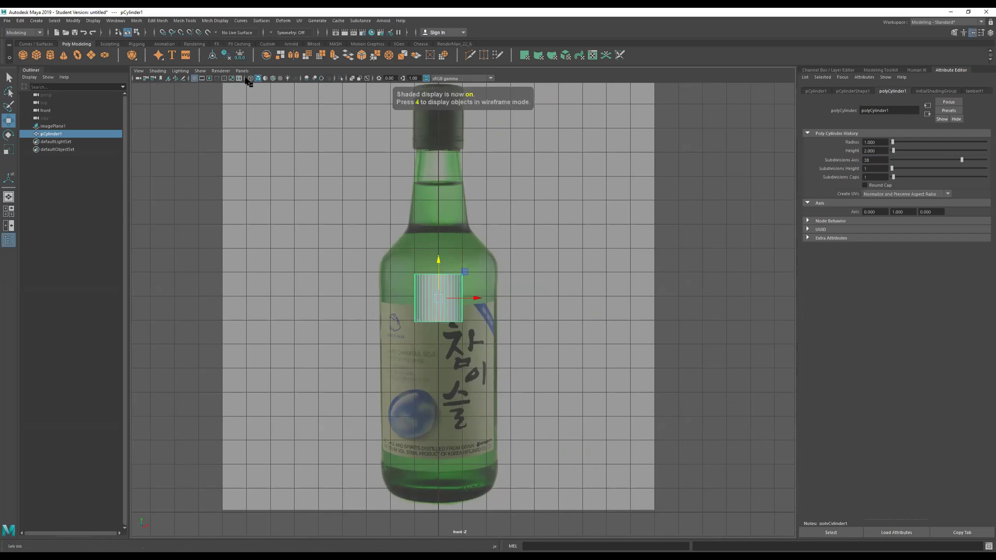
pyautogui.click(251, 78)
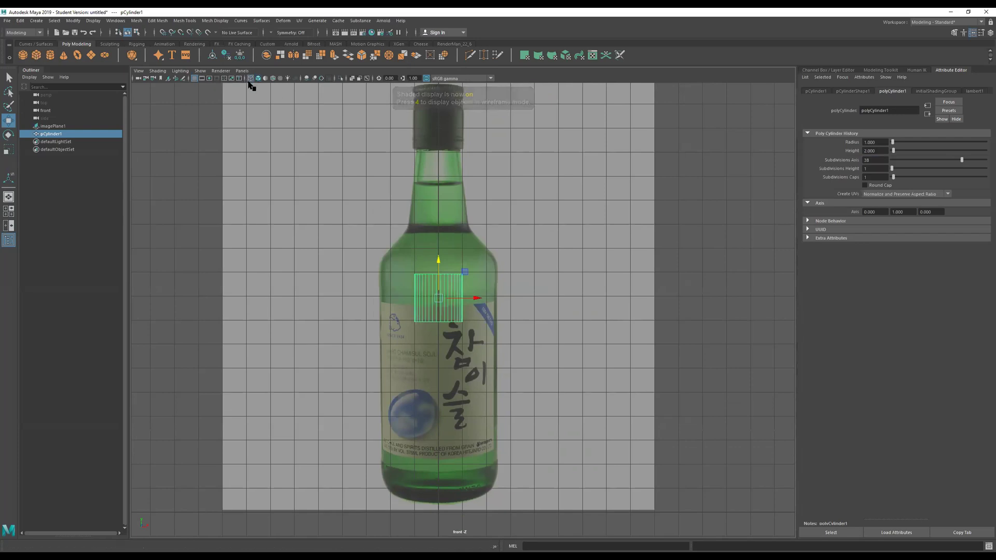
pyautogui.click(259, 79)
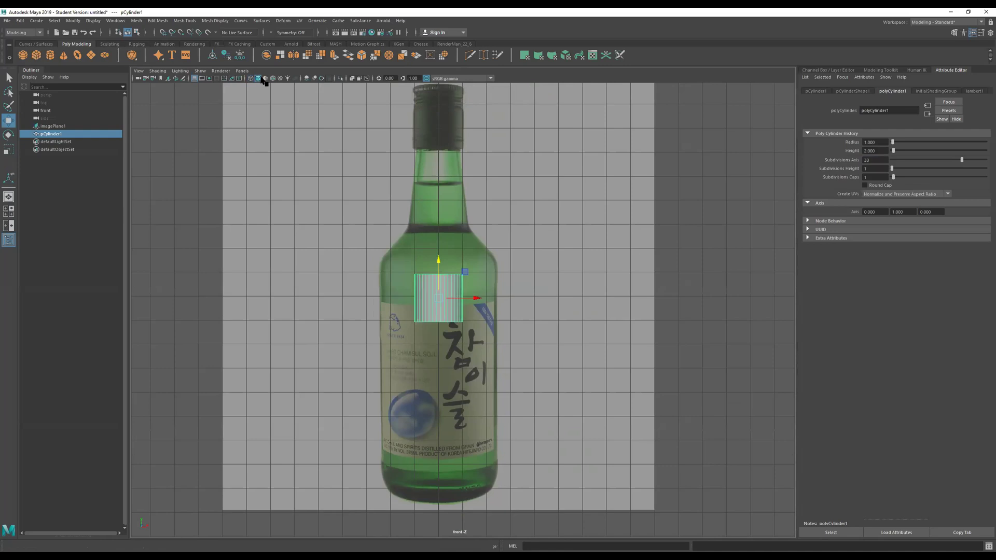
pyautogui.click(251, 78)
pyautogui.click(259, 79)
pyautogui.click(251, 79)
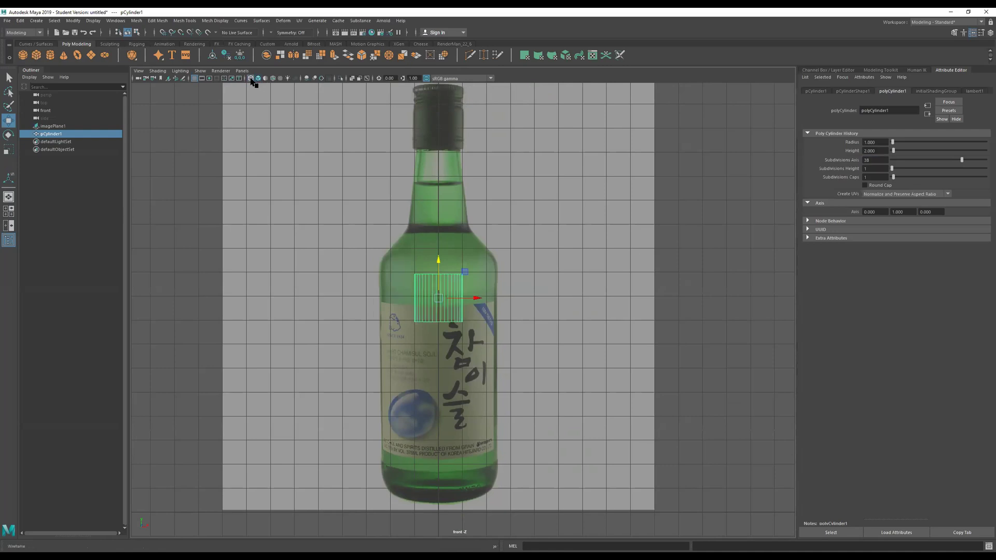
pyautogui.click(258, 78)
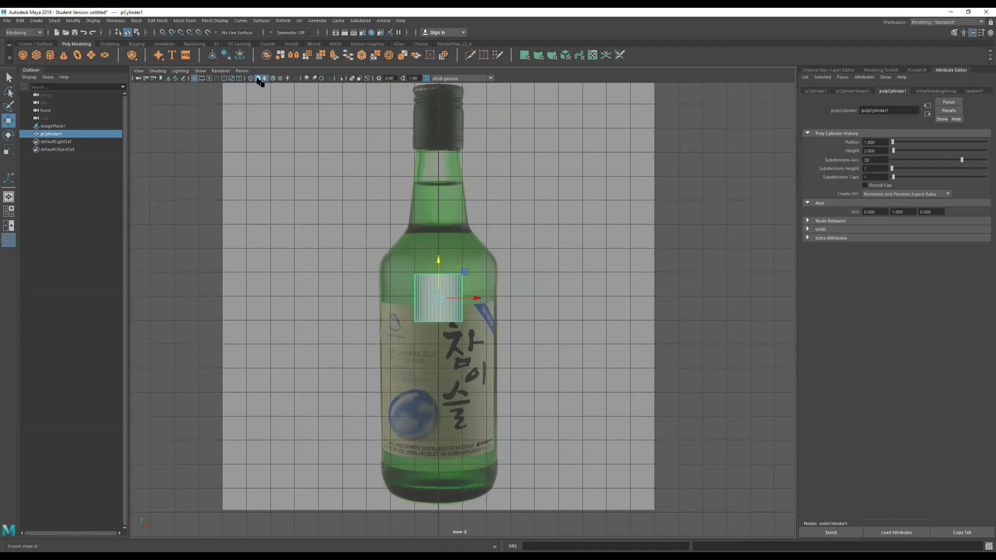
pyautogui.click(265, 79)
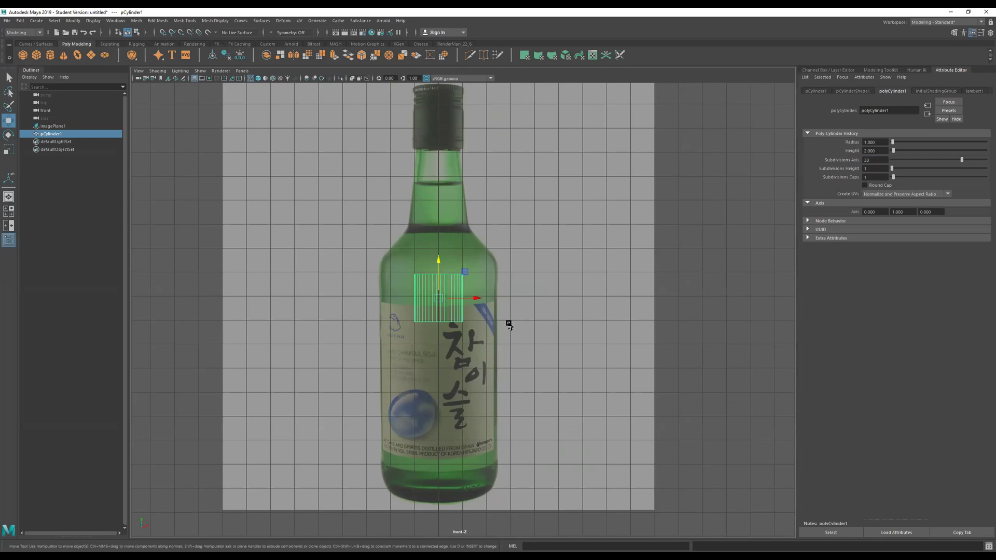
# Move the cylinder straight down along Y so it sits over the bottle's label
pyautogui.scroll(1, 551, 322)
pyautogui.scroll(1, 456, 255)
pyautogui.moveTo(424, 218); pyautogui.dragTo(424, 282)
pyautogui.scroll(1, 423, 322)
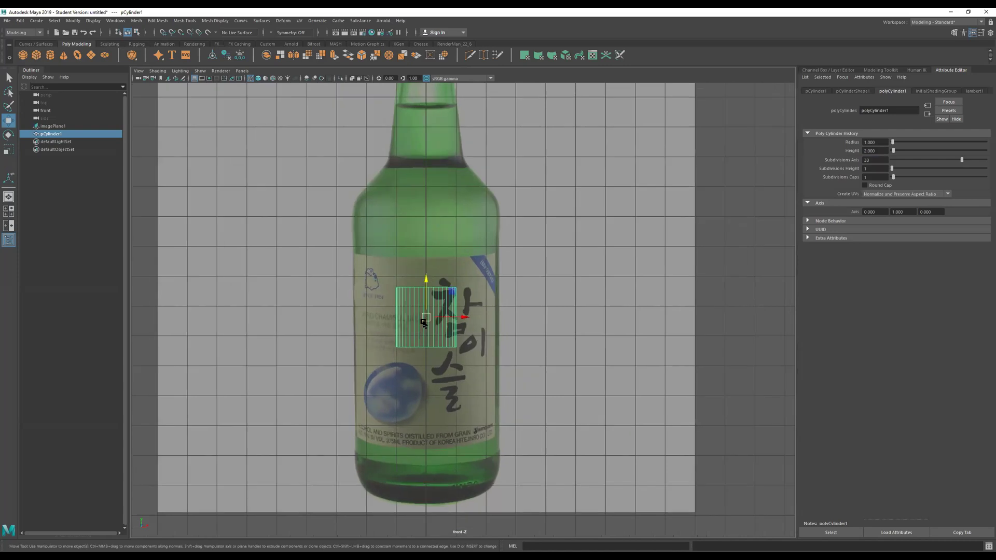
pyautogui.scroll(2, 420, 311)
pyautogui.scroll(-2, 402, 215)
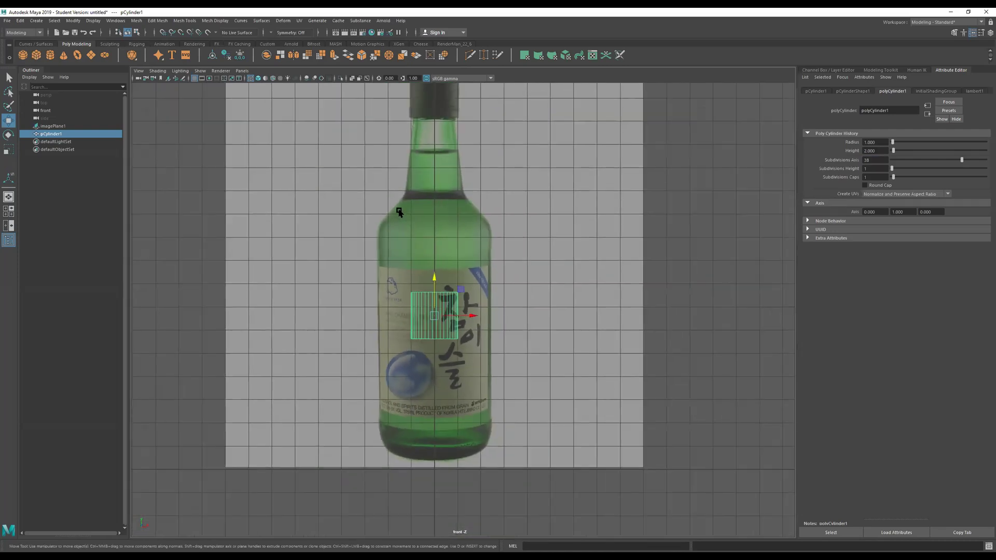
# Scale the cylinder uniformly to about 2.4 so its sides match the width of the bottle's body
pyautogui.scroll(3, 407, 282)
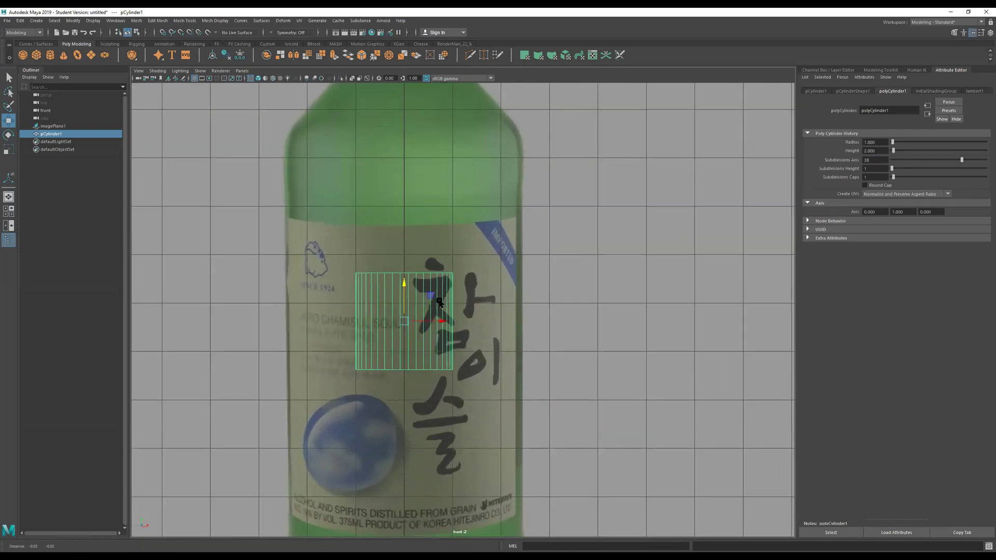
pyautogui.keyDown('alt'); pyautogui.moveTo(439, 302); pyautogui.dragTo(501, 271, button='middle'); pyautogui.keyUp('alt')
pyautogui.press('r')
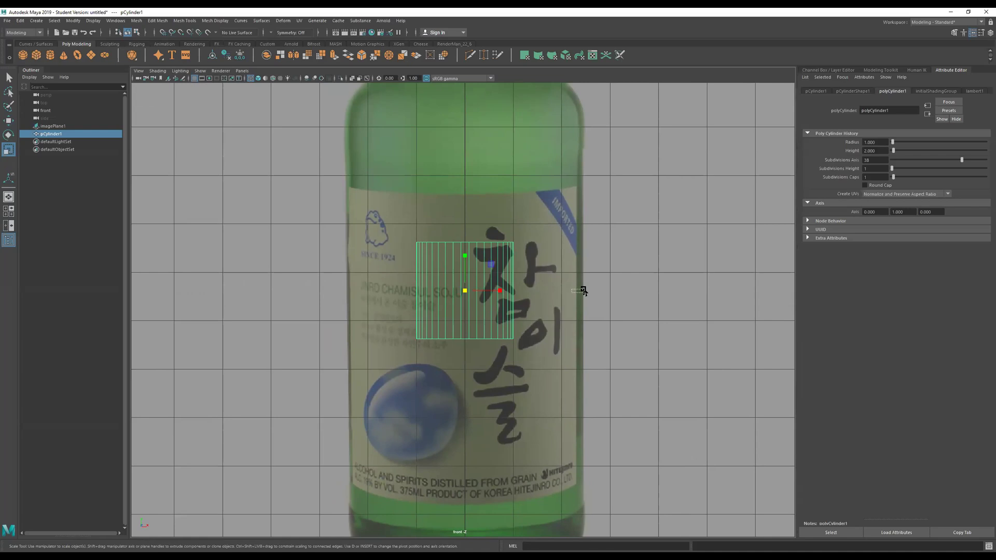
pyautogui.click(521, 294)
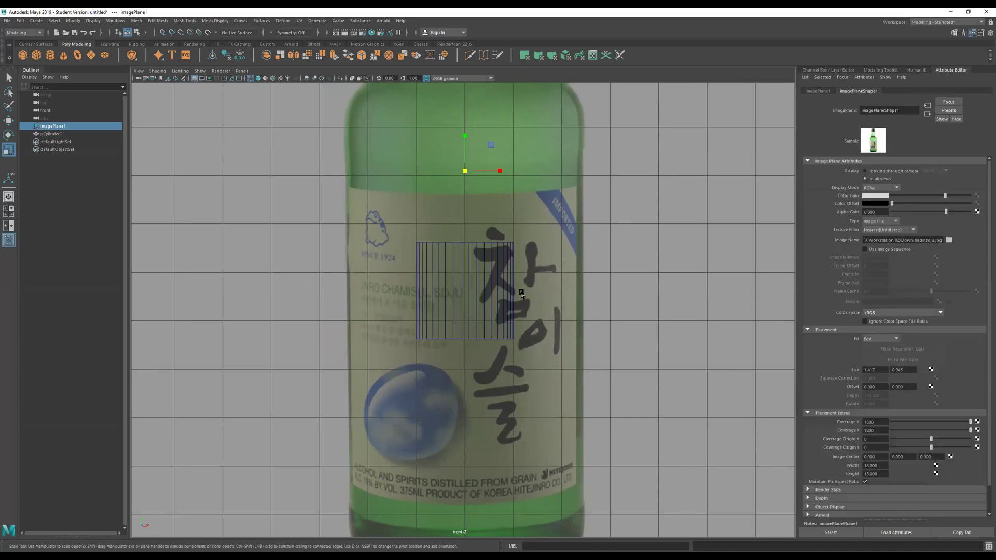
pyautogui.click(478, 302)
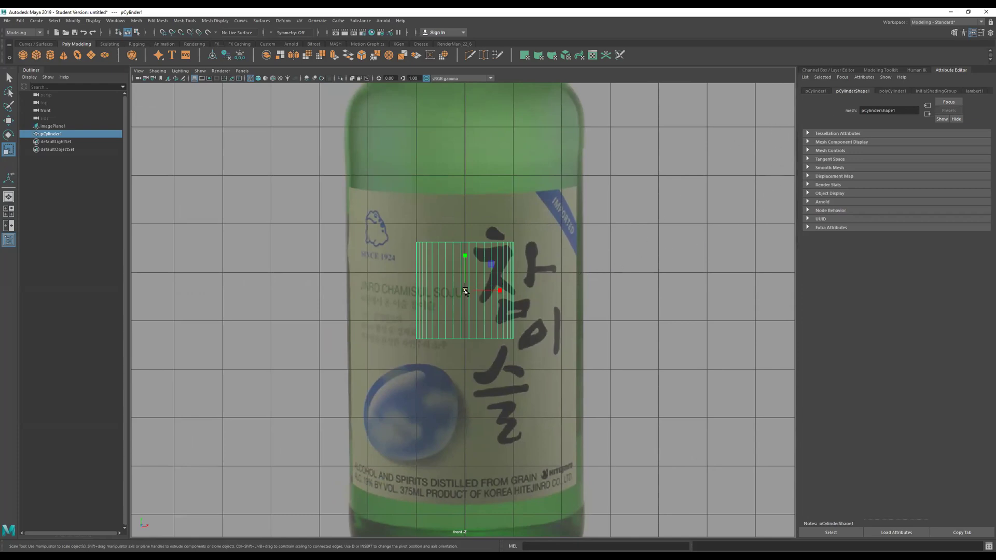
pyautogui.moveTo(465, 292); pyautogui.dragTo(583, 278)
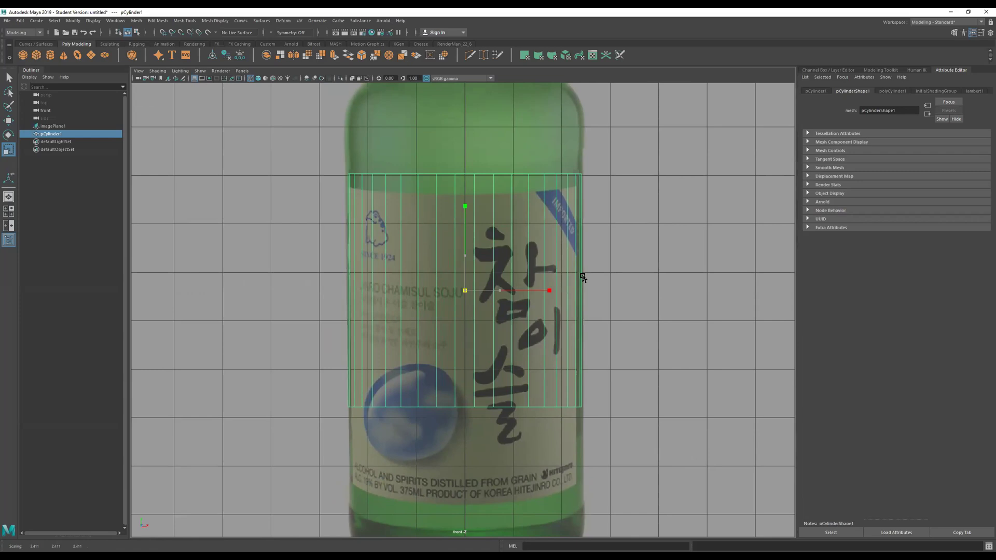
pyautogui.scroll(-2, 556, 289)
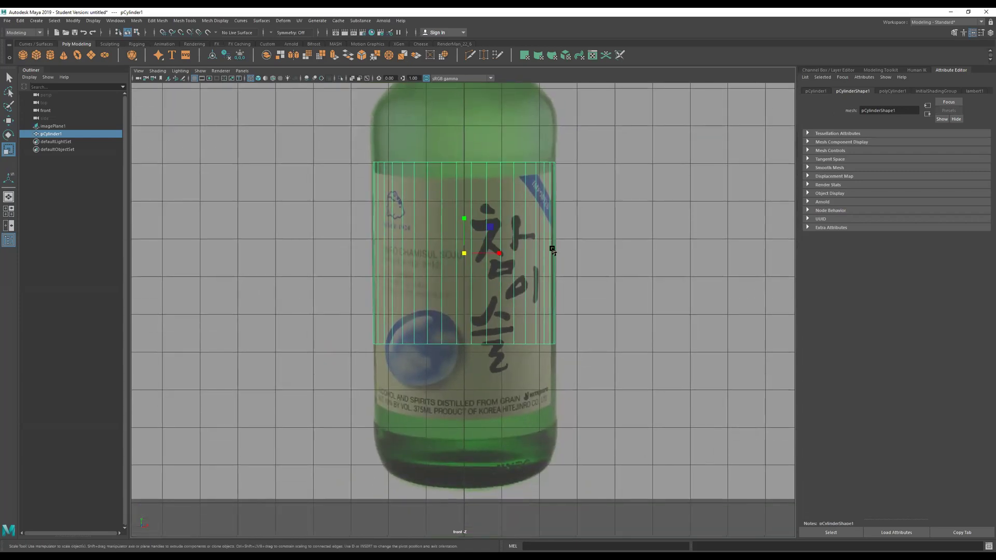
# Shorten the cylinder along Y and lower it so its base meets the lower edge of the bottle's label
pyautogui.moveTo(462, 218); pyautogui.dragTo(478, 308)
pyautogui.press('w')
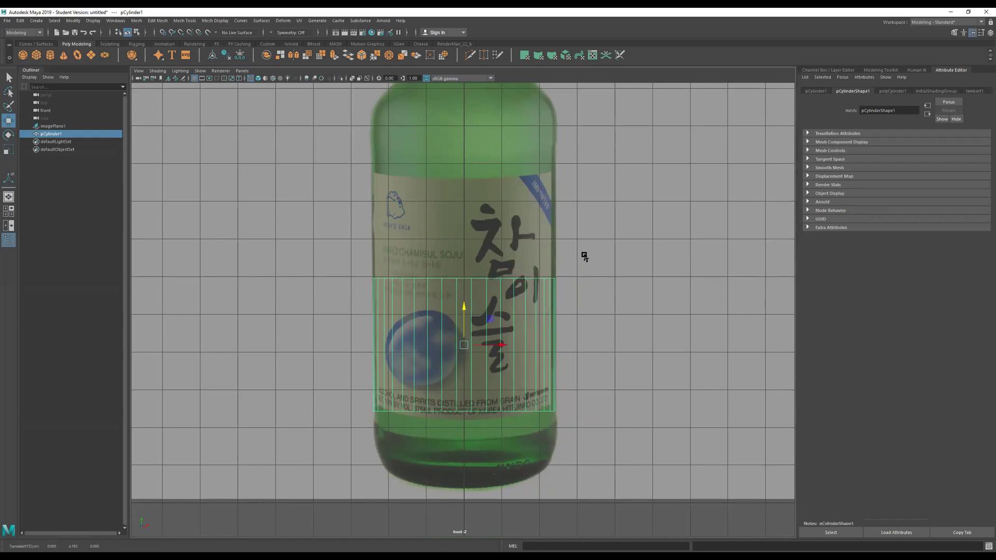
pyautogui.scroll(-4, 576, 305)
pyautogui.scroll(2, 516, 311)
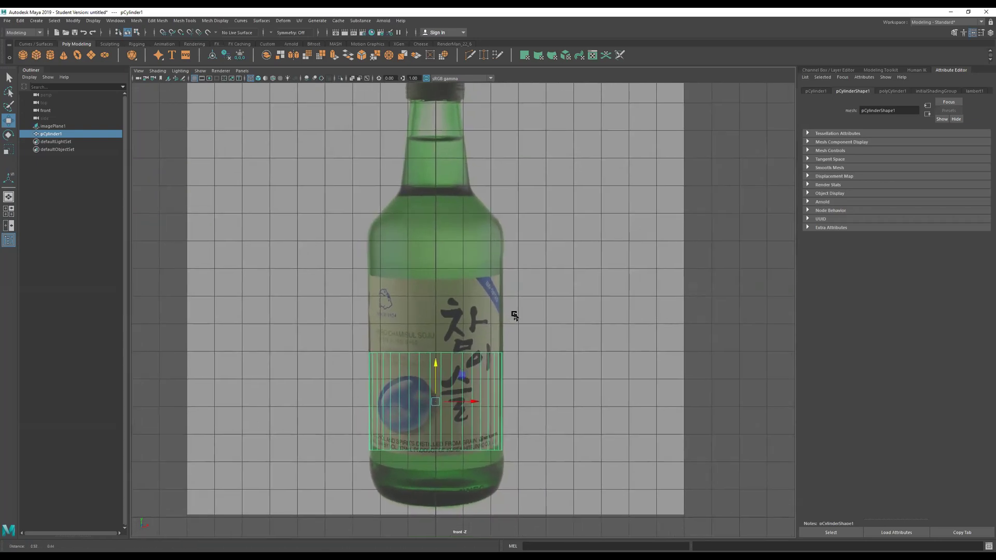
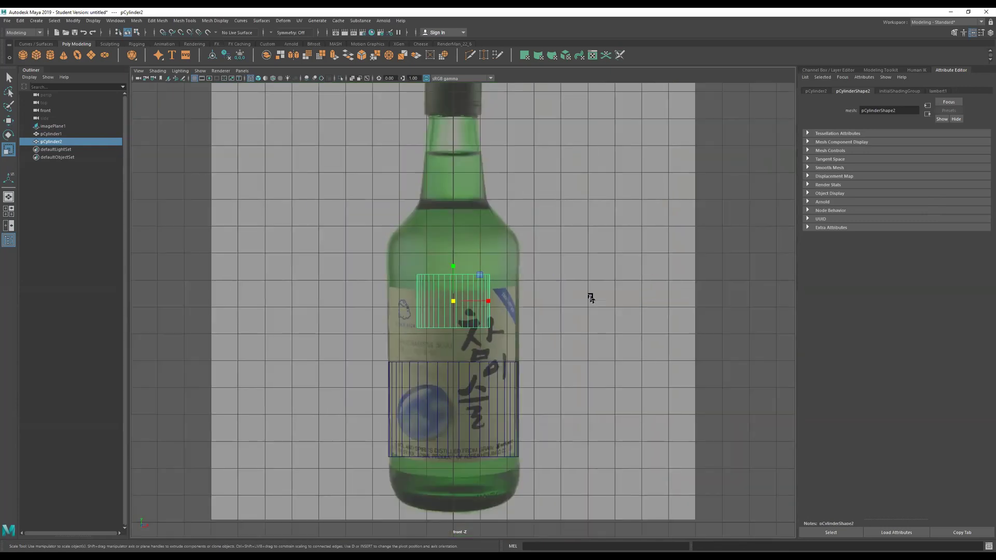
# Try stretching the second cylinder along X only to the bottle body's width, inspect it in perspective, and undo the stretch
pyautogui.scroll(5, 501, 308)
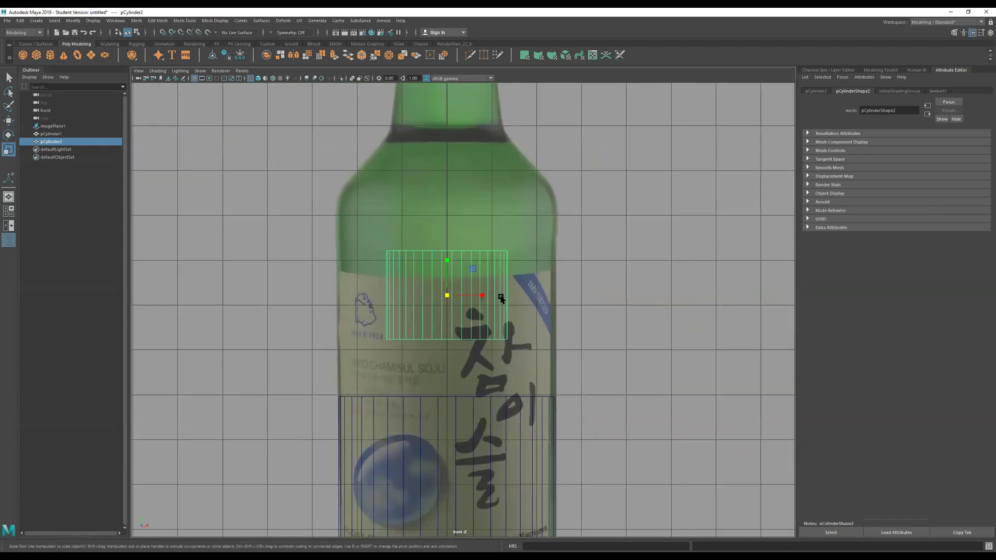
pyautogui.moveTo(483, 296); pyautogui.dragTo(514, 295)
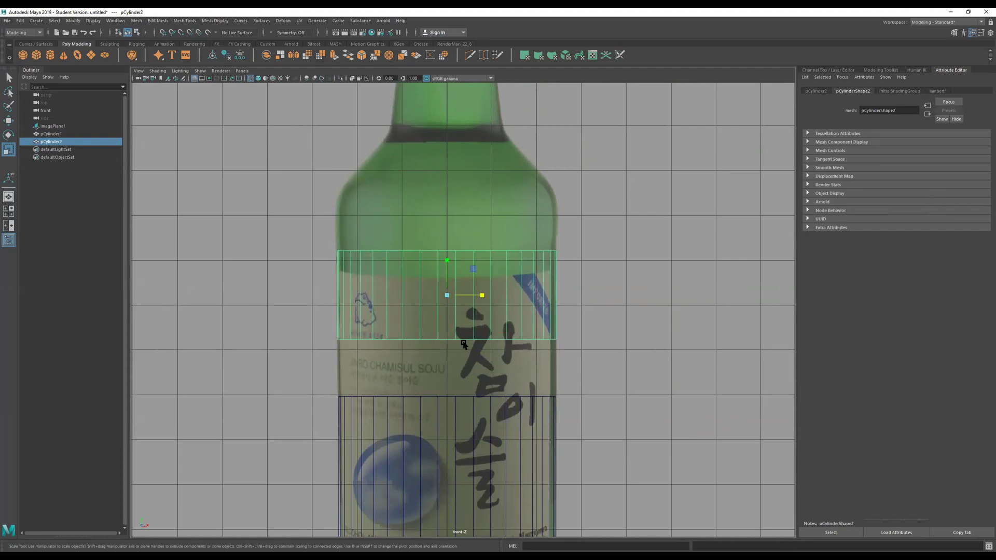
pyautogui.press('space')
pyautogui.keyDown('alt'); pyautogui.moveTo(629, 231); pyautogui.dragTo(673, 181); pyautogui.keyUp('alt')
pyautogui.hotkey('ctrl', 'z')
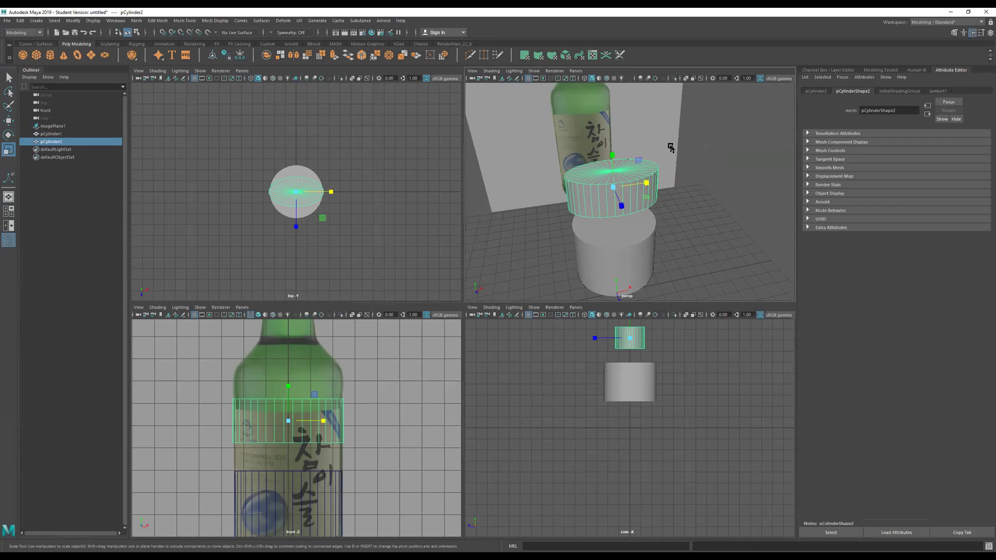
pyautogui.keyDown('alt'); pyautogui.moveTo(657, 185); pyautogui.dragTo(634, 195); pyautogui.keyUp('alt')
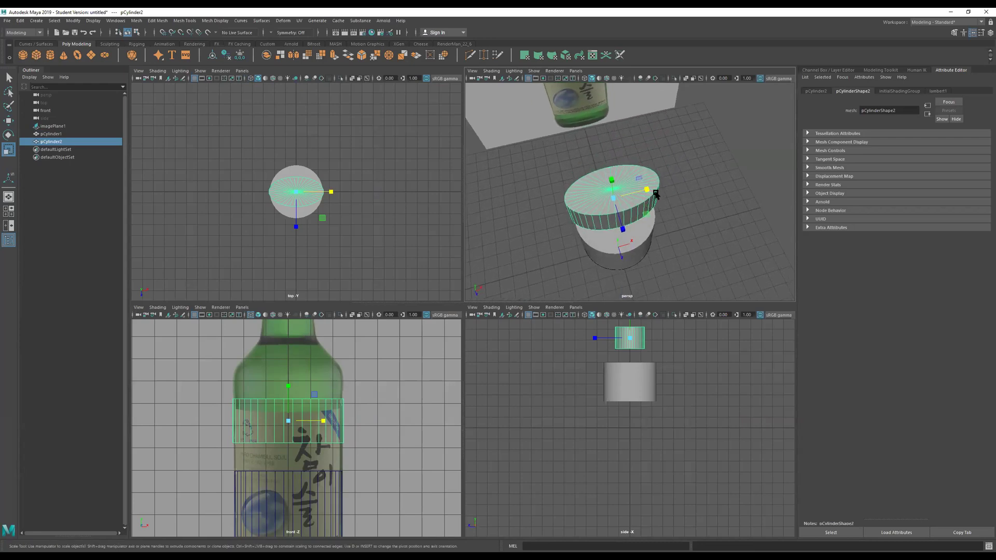
pyautogui.hotkey('ctrl', 'z')
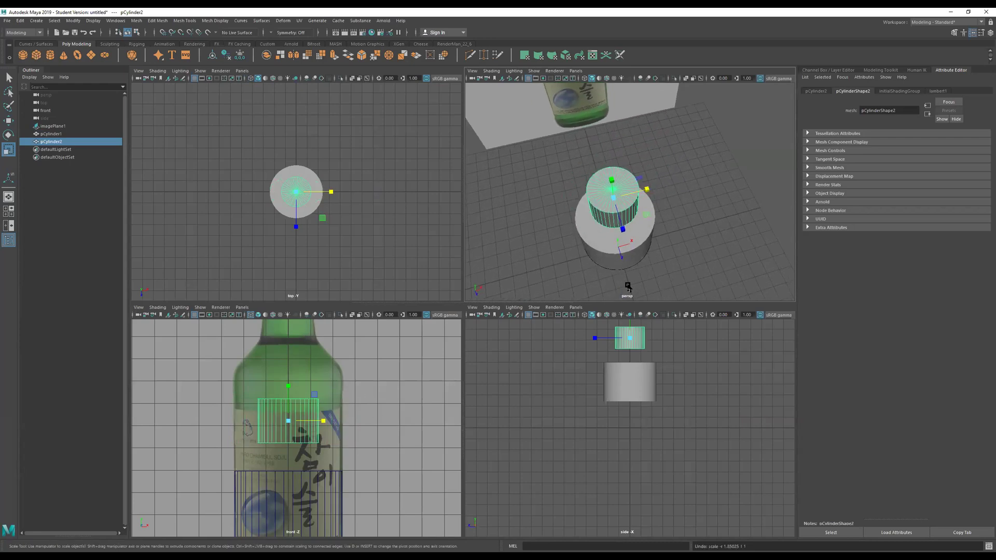
# Try uniform and single-axis scaling on the second cylinder in the four-view layout, undoing each change
pyautogui.moveTo(290, 423); pyautogui.dragTo(332, 419)
pyautogui.moveTo(288, 364); pyautogui.dragTo(291, 417)
pyautogui.keyDown('alt'); pyautogui.moveTo(617, 245); pyautogui.dragTo(653, 218); pyautogui.keyUp('alt')
pyautogui.hotkey('ctrl', 'z')
pyautogui.hotkey('ctrl', 'z')
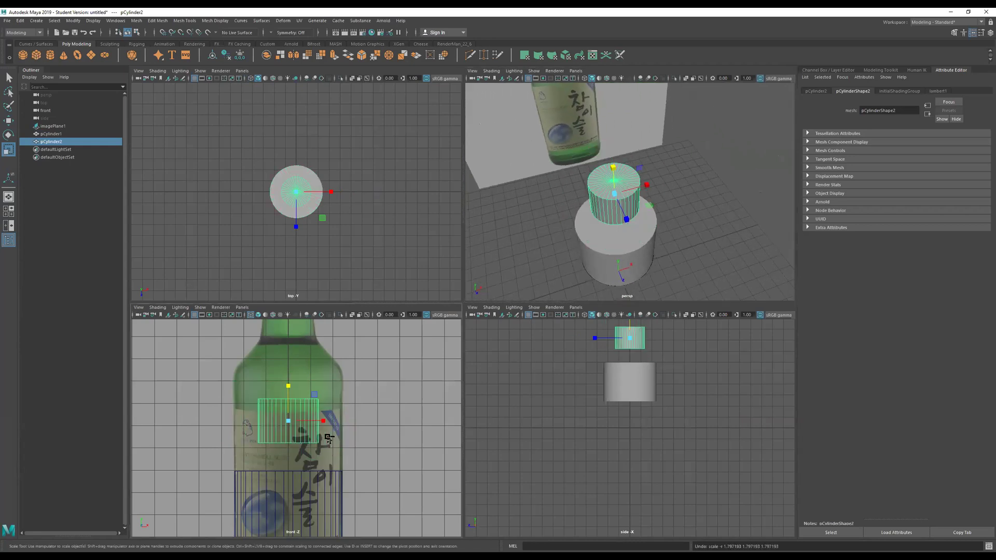
pyautogui.moveTo(647, 188); pyautogui.dragTo(552, 251)
pyautogui.hotkey('ctrl', 'z')
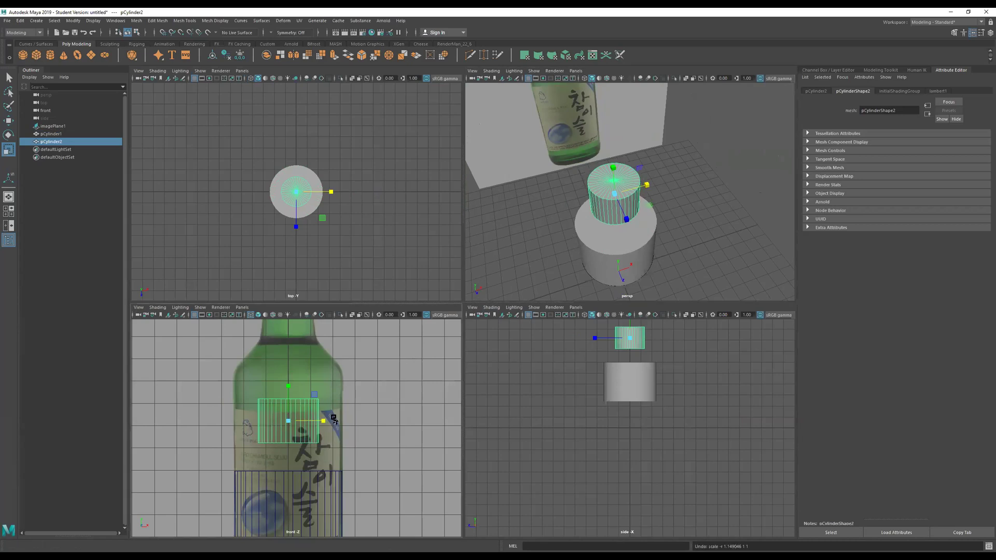
# In the full-size front view, try X-only and then uniform scaling of the second cylinder, undoing both
pyautogui.press('space')
pyautogui.moveTo(485, 295); pyautogui.dragTo(513, 288)
pyautogui.hotkey('ctrl', 'z')
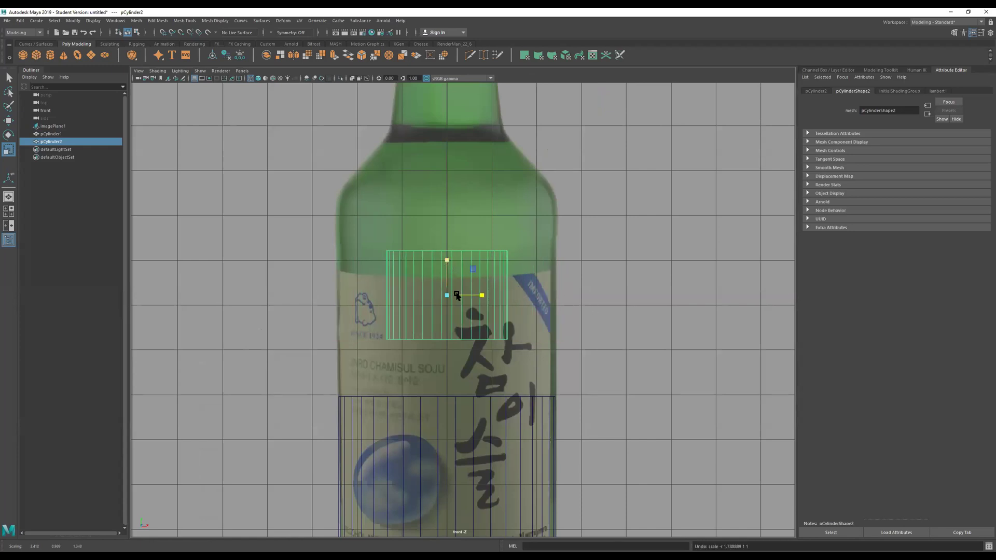
pyautogui.moveTo(445, 294); pyautogui.dragTo(516, 294)
pyautogui.hotkey('ctrl', 'z')
# Delete the second cylinder and return to the full-size front view
pyautogui.press('space')
pyautogui.press('space')
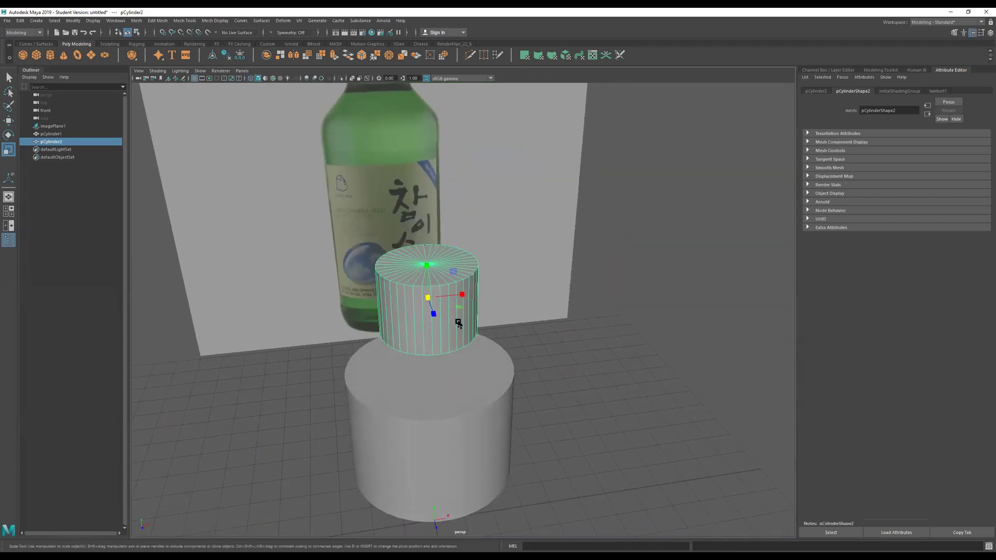
pyautogui.press('Delete')
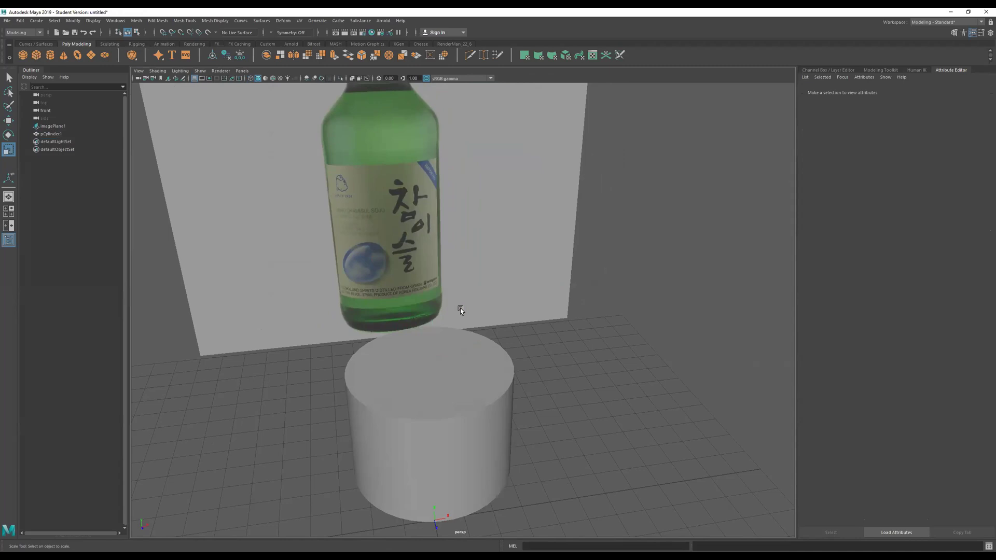
pyautogui.press('space')
pyautogui.press('space')
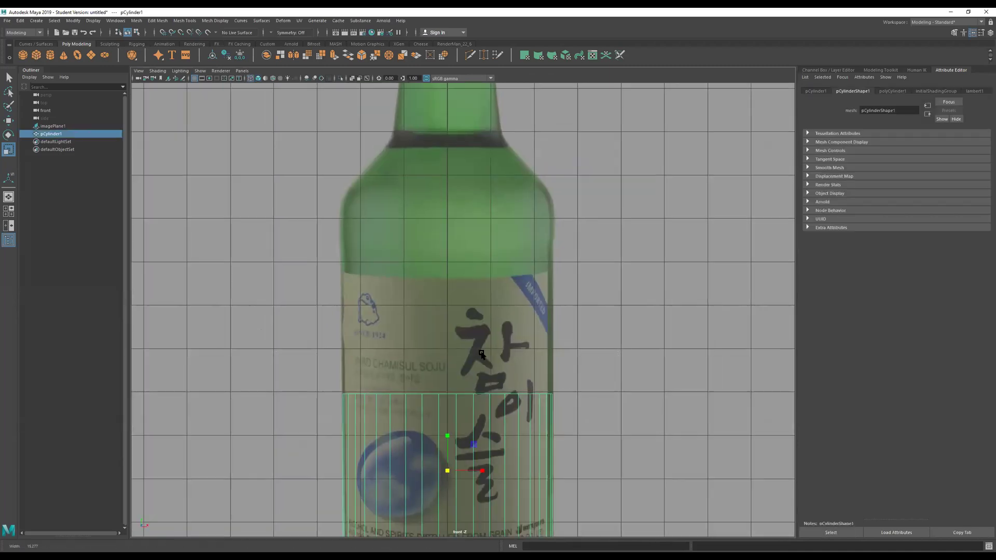
# Switch the remaining cylinder to face selection and show it in the full-size perspective view
pyautogui.scroll(1, 444, 343)
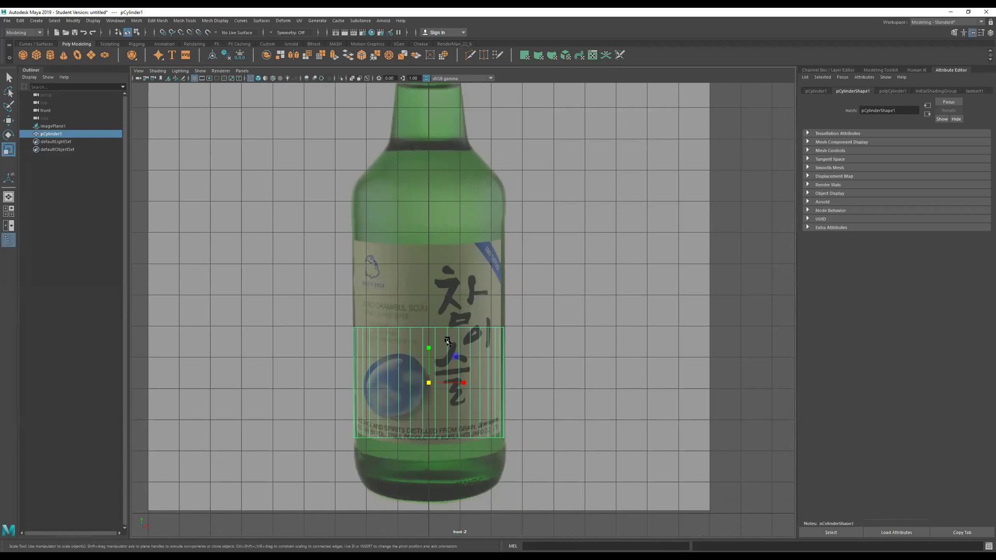
pyautogui.rightClick(423, 333)
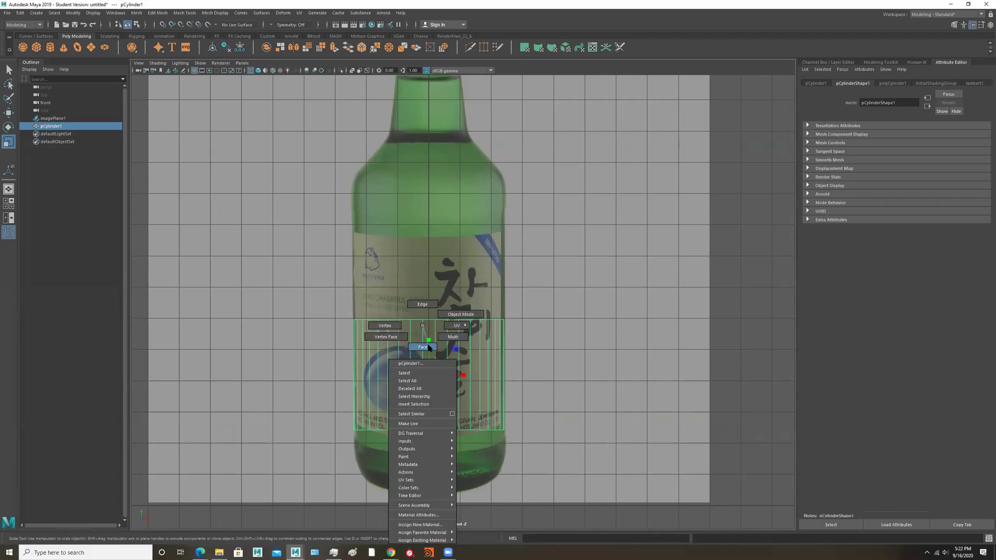
pyautogui.click(423, 347)
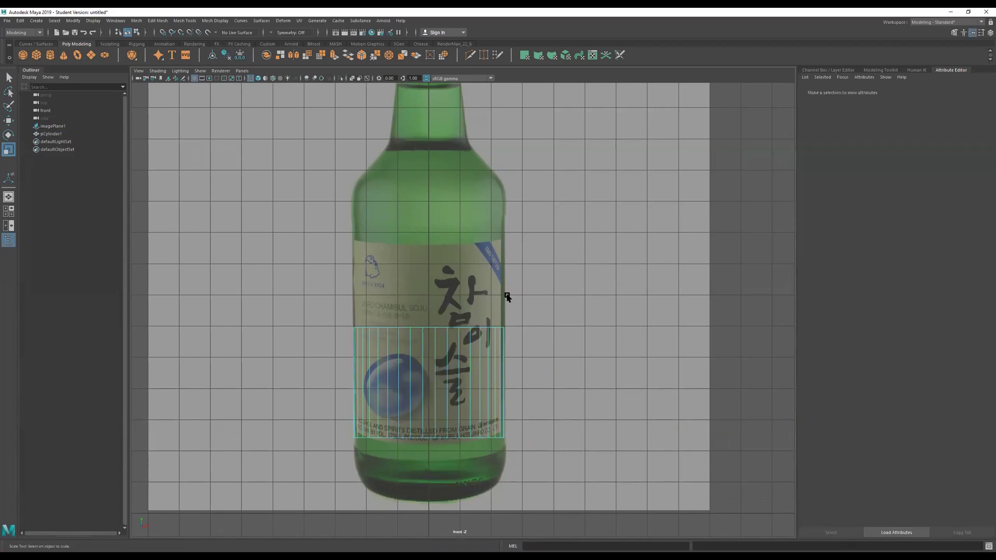
pyautogui.press('space')
pyautogui.press('space')
pyautogui.scroll(5, 527, 282)
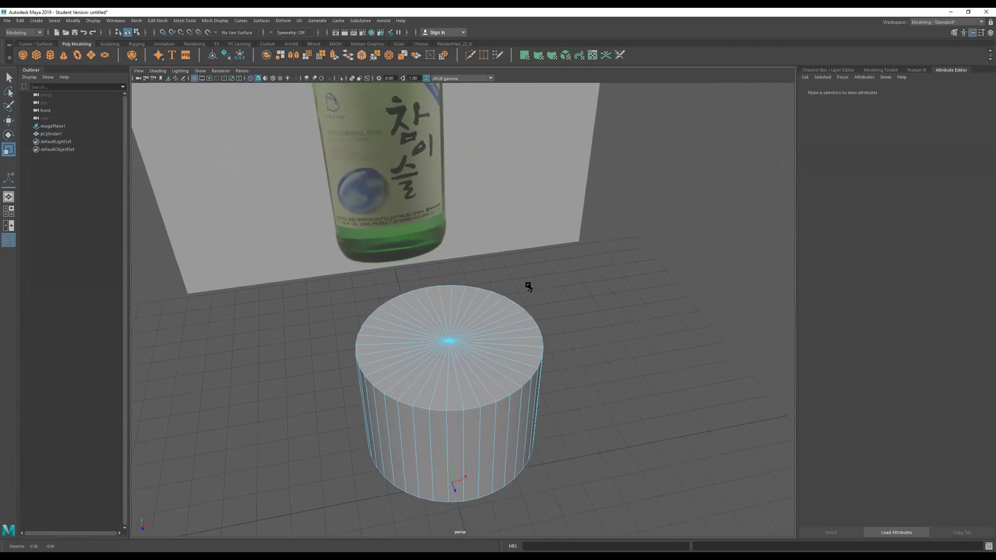
# Select seven neighbouring faces of the cylinder's top cap one by one and compare them in wireframe and shaded display
pyautogui.click(468, 440)
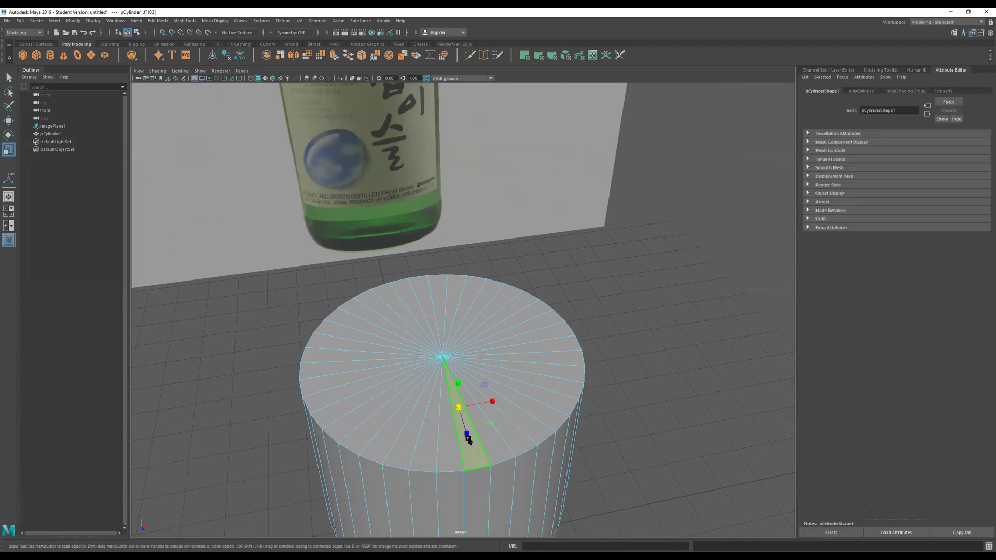
pyautogui.keyDown('shift'); pyautogui.click(504, 439); pyautogui.keyUp('shift')
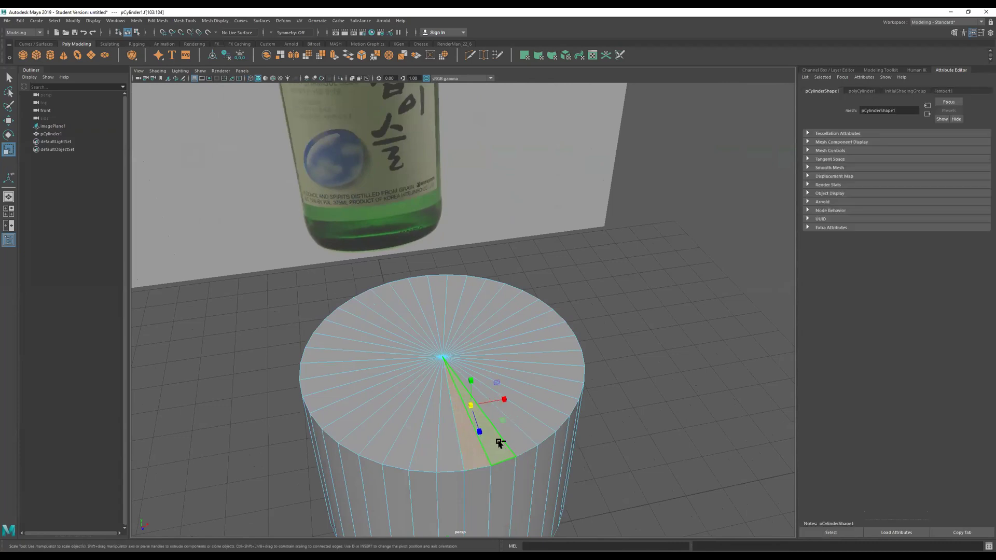
pyautogui.keyDown('shift'); pyautogui.click(534, 434); pyautogui.keyUp('shift')
pyautogui.keyDown('shift'); pyautogui.click(549, 424); pyautogui.keyUp('shift')
pyautogui.keyDown('shift'); pyautogui.click(556, 421); pyautogui.keyUp('shift')
pyautogui.keyDown('shift'); pyautogui.click(566, 404); pyautogui.keyUp('shift')
pyautogui.keyDown('shift'); pyautogui.click(571, 390); pyautogui.keyUp('shift')
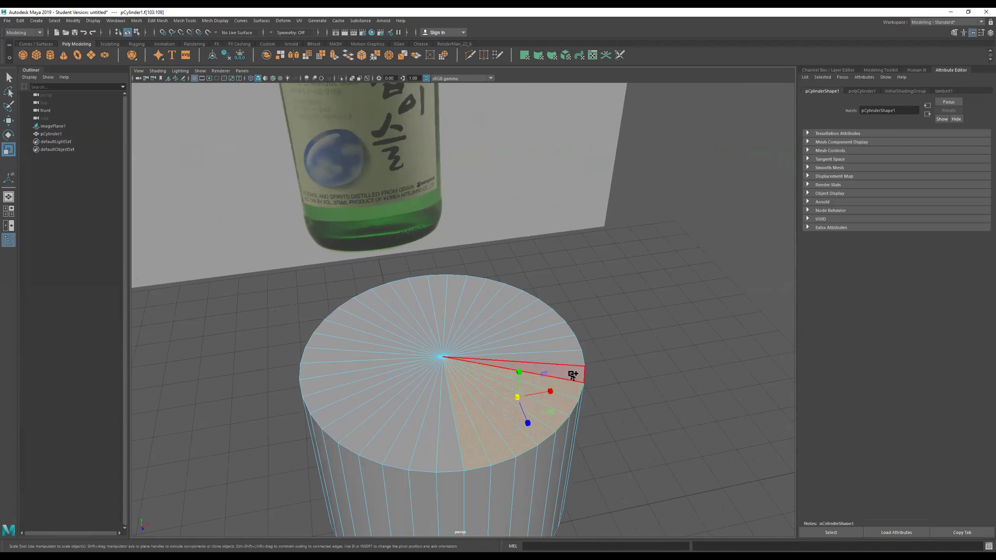
pyautogui.keyDown('alt'); pyautogui.moveTo(522, 425); pyautogui.dragTo(508, 374); pyautogui.keyUp('alt')
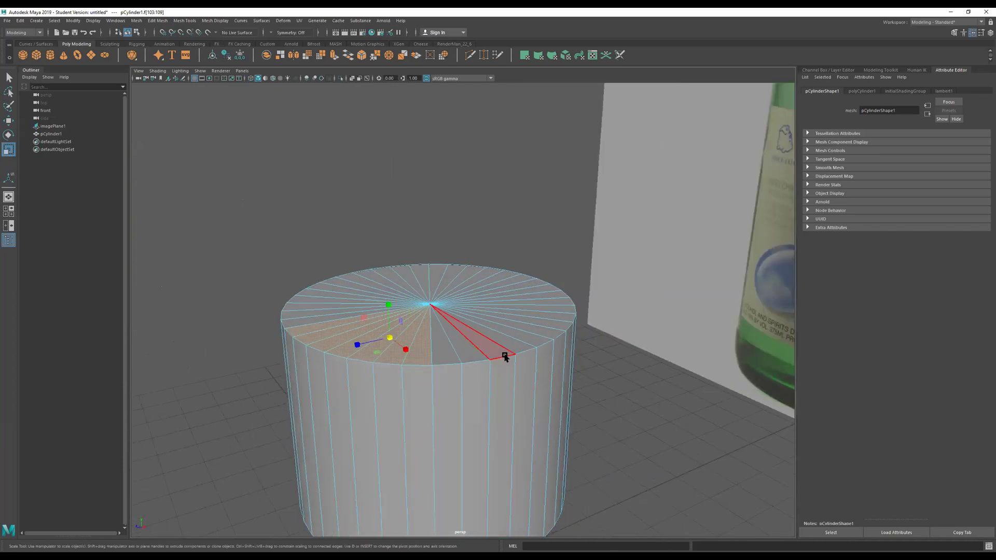
pyautogui.press('4')
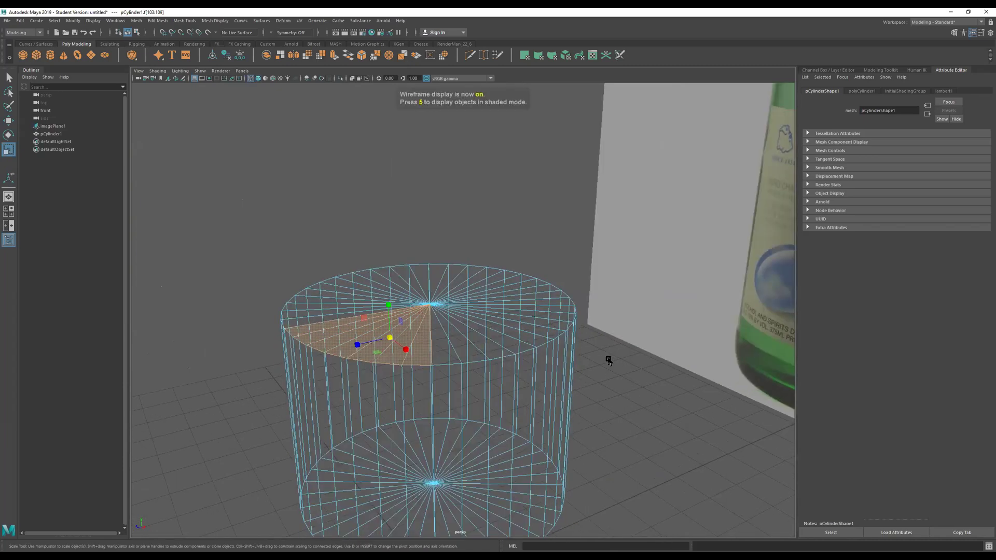
pyautogui.press('5')
pyautogui.keyDown('alt'); pyautogui.moveTo(565, 400); pyautogui.dragTo(554, 392); pyautogui.keyUp('alt')
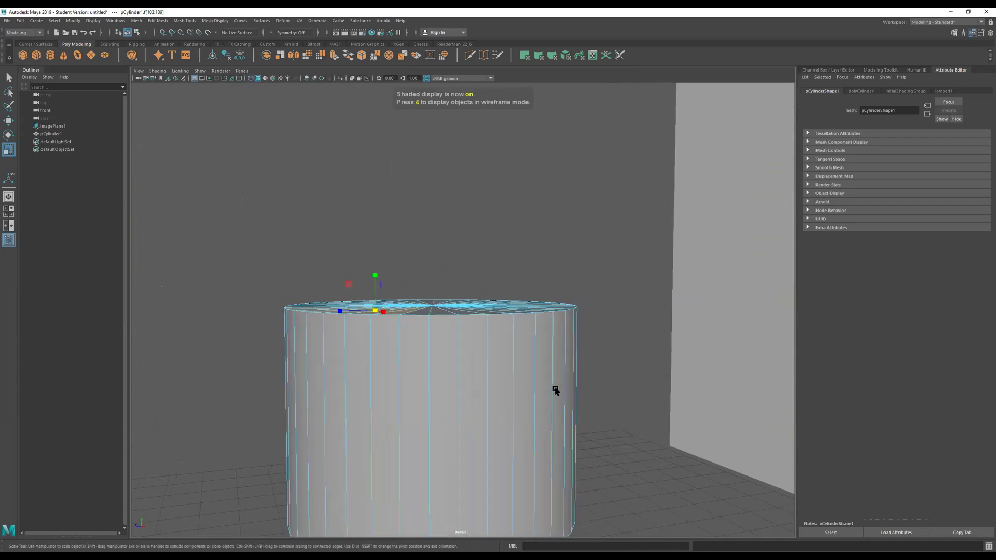
# Try box-selecting the cylinder's upper faces in shaded and wireframe display, and clear the selection
pyautogui.moveTo(225, 212)
pyautogui.mouseDown()
pyautogui.moveTo(363, 285)
pyautogui.moveTo(623, 346)
pyautogui.moveTo(672, 390)
pyautogui.mouseUp()
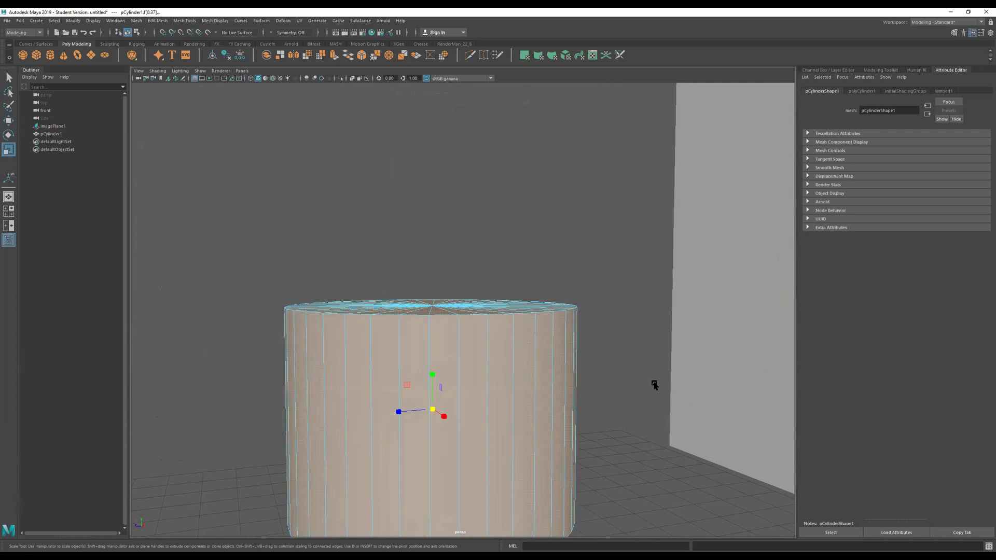
pyautogui.press('4')
pyautogui.keyDown('alt'); pyautogui.moveTo(654, 385); pyautogui.dragTo(529, 405); pyautogui.keyUp('alt')
pyautogui.moveTo(635, 397); pyautogui.dragTo(239, 546)
pyautogui.moveTo(662, 347)
pyautogui.keyDown('alt'); pyautogui.mouseDown()
pyautogui.moveTo(607, 333)
pyautogui.moveTo(611, 341)
pyautogui.moveTo(540, 338)
pyautogui.mouseUp(); pyautogui.keyUp('alt')
pyautogui.press('5')
pyautogui.click(538, 331)
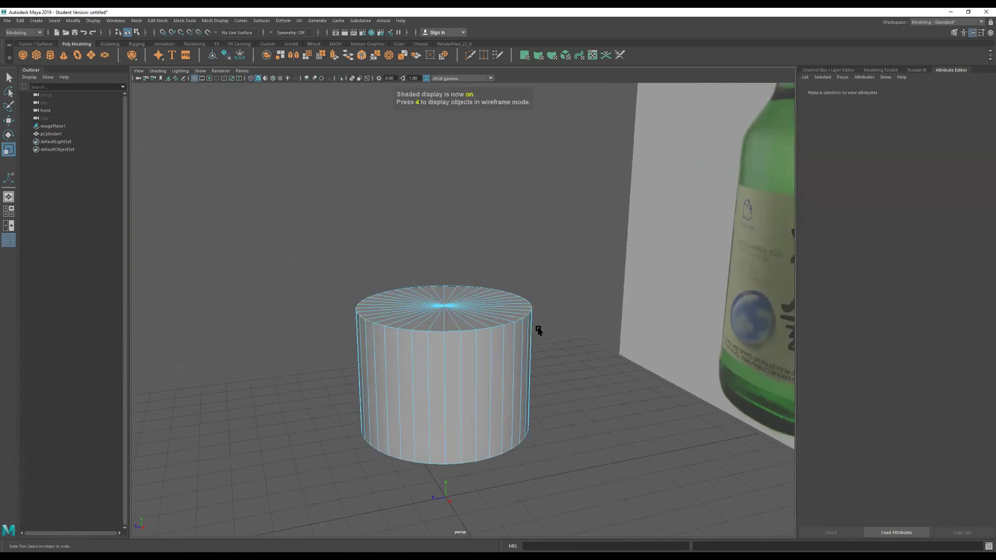
# In wireframe display, box-select the cylinder's top and side faces, and deselect the sides to keep only the top cap
pyautogui.scroll(3, 540, 332)
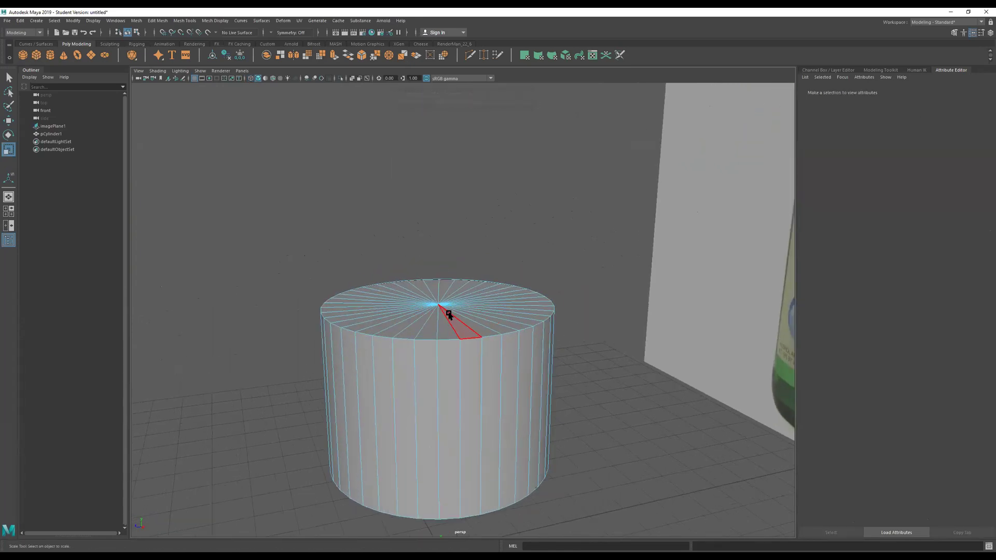
pyautogui.keyDown('alt'); pyautogui.moveTo(520, 345); pyautogui.dragTo(498, 314); pyautogui.keyUp('alt')
pyautogui.moveTo(206, 242); pyautogui.dragTo(260, 255)
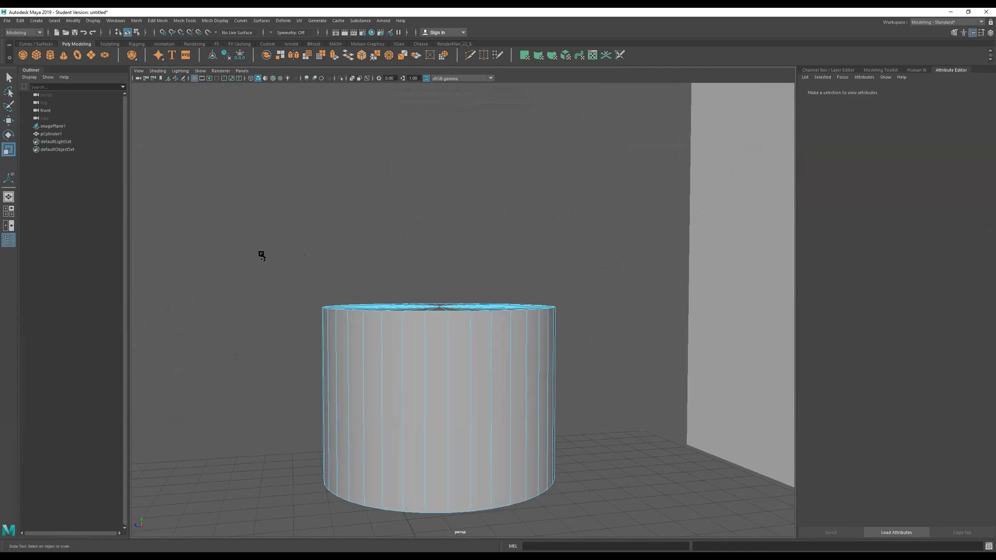
pyautogui.press('4')
pyautogui.moveTo(269, 264); pyautogui.dragTo(602, 335)
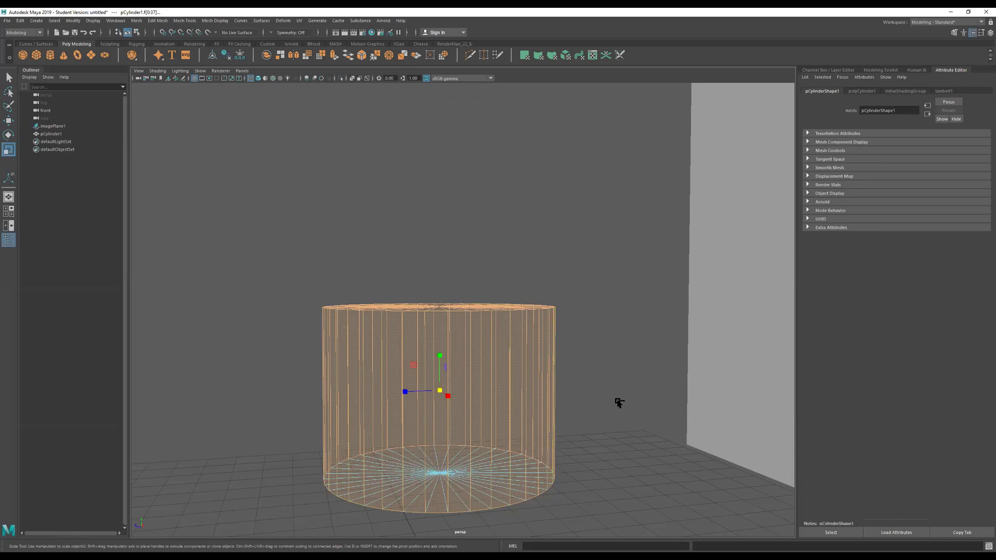
pyautogui.moveTo(640, 408); pyautogui.dragTo(246, 534)
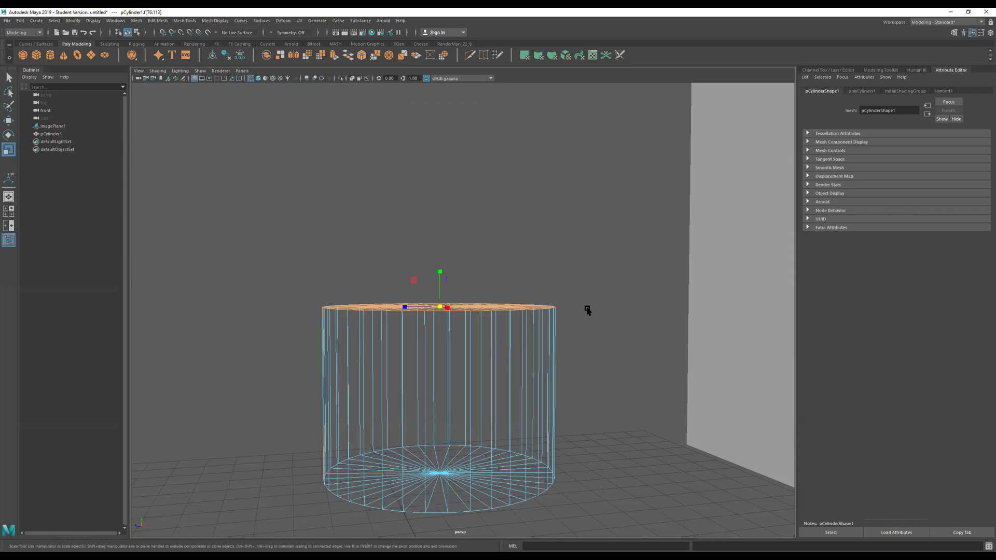
# Return to shaded display and extrude the top cap faces upward by about 0.913
pyautogui.press('w')
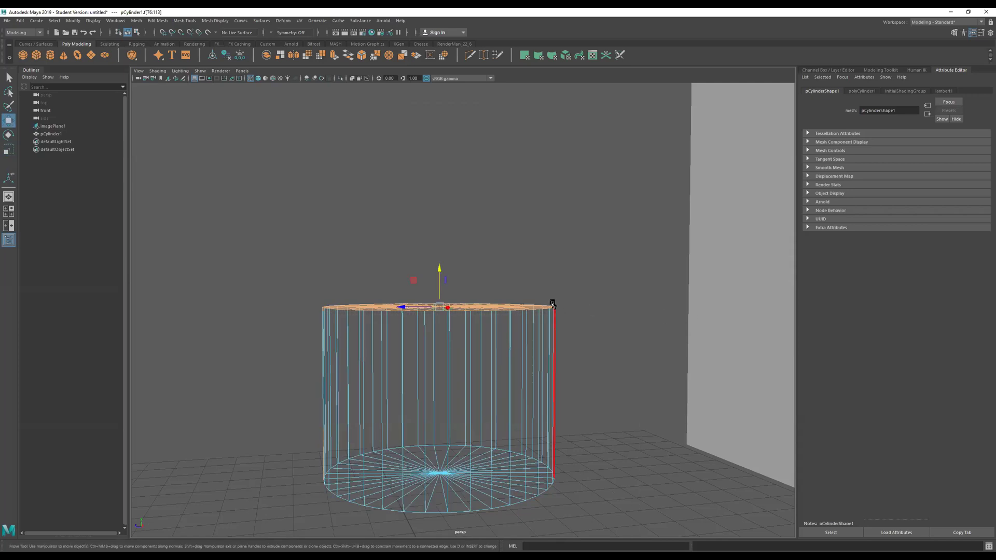
pyautogui.press('5')
pyautogui.keyDown('alt'); pyautogui.moveTo(553, 310); pyautogui.dragTo(553, 335); pyautogui.keyUp('alt')
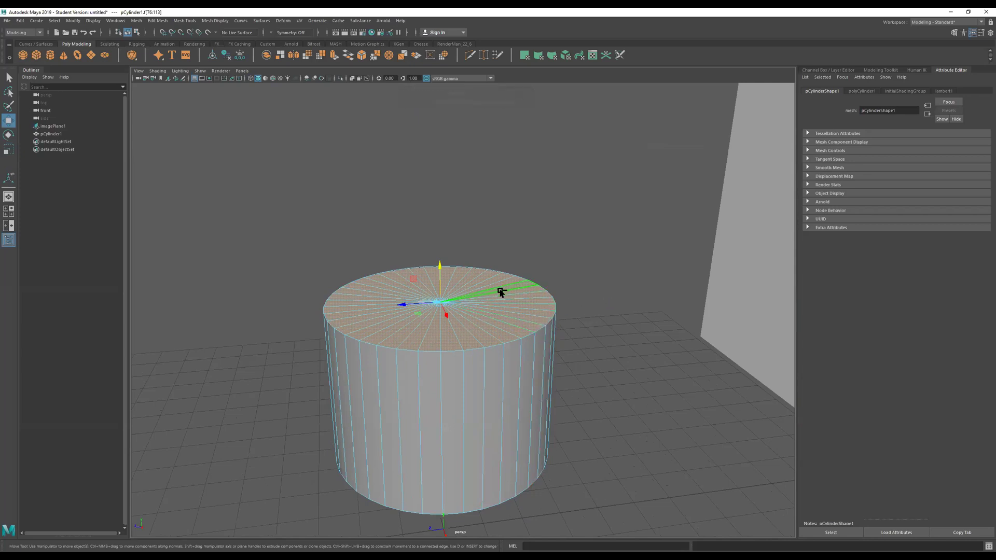
pyautogui.hotkey('ctrl', 'e')
pyautogui.moveTo(467, 299); pyautogui.dragTo(526, 267)
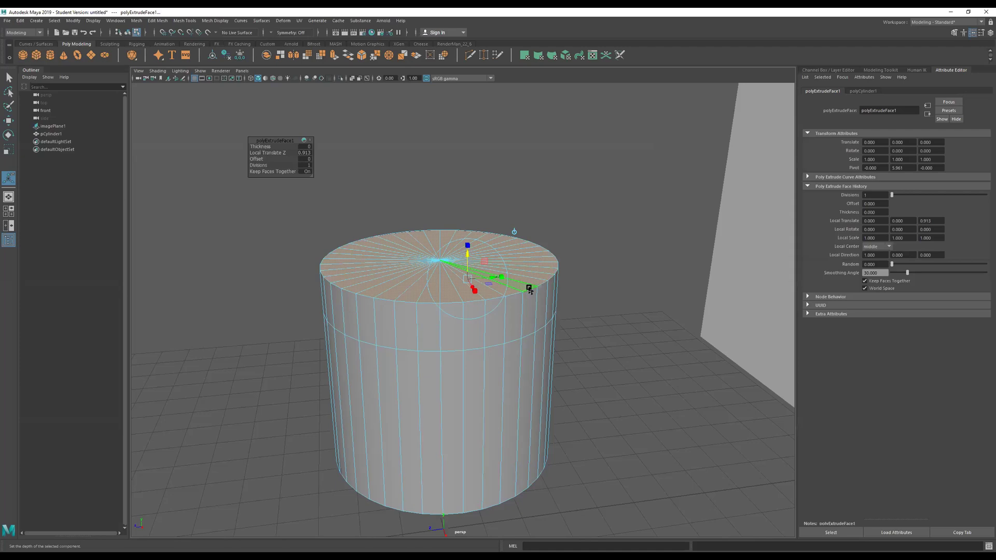
# Try scaling the extruded top cap uniformly and along single axes, and view the distorted shape from another angle
pyautogui.press('r')
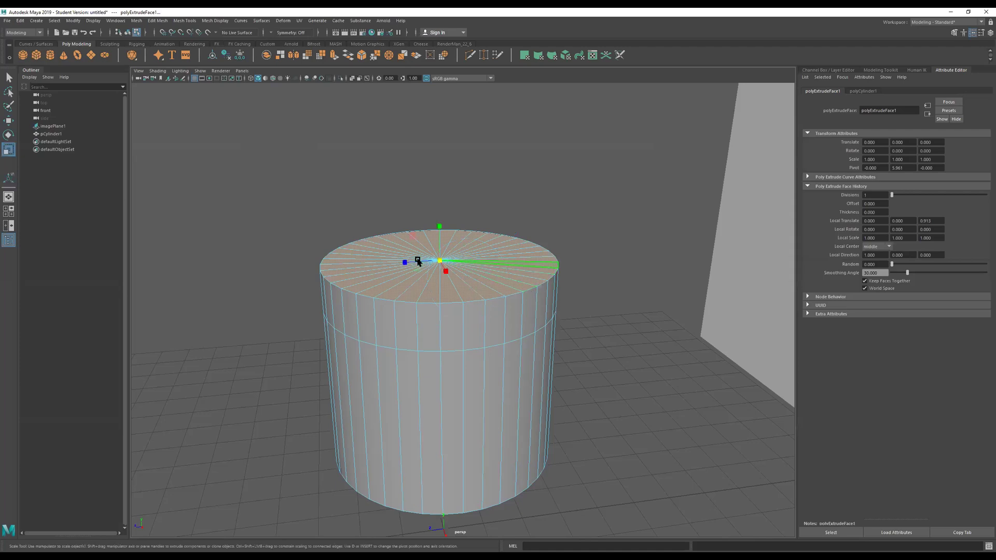
pyautogui.moveTo(439, 260); pyautogui.dragTo(516, 293)
pyautogui.moveTo(450, 270); pyautogui.dragTo(434, 240)
pyautogui.moveTo(505, 277); pyautogui.dragTo(511, 324)
pyautogui.keyDown('alt'); pyautogui.moveTo(498, 322); pyautogui.dragTo(480, 306); pyautogui.keyUp('alt')
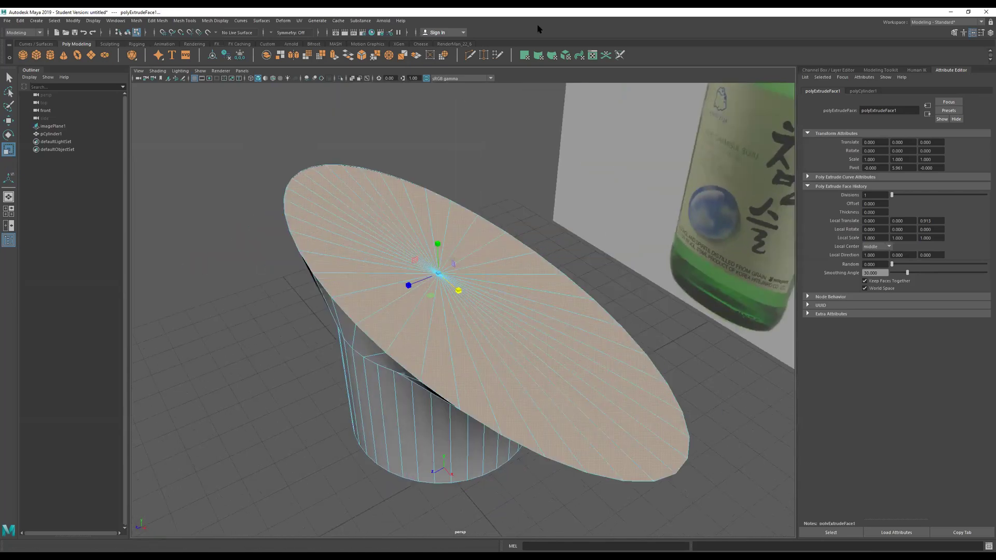
# Undo the trial scaling of the extruded cap back to the plain extrusion
pyautogui.hotkey('ctrl', 'z')
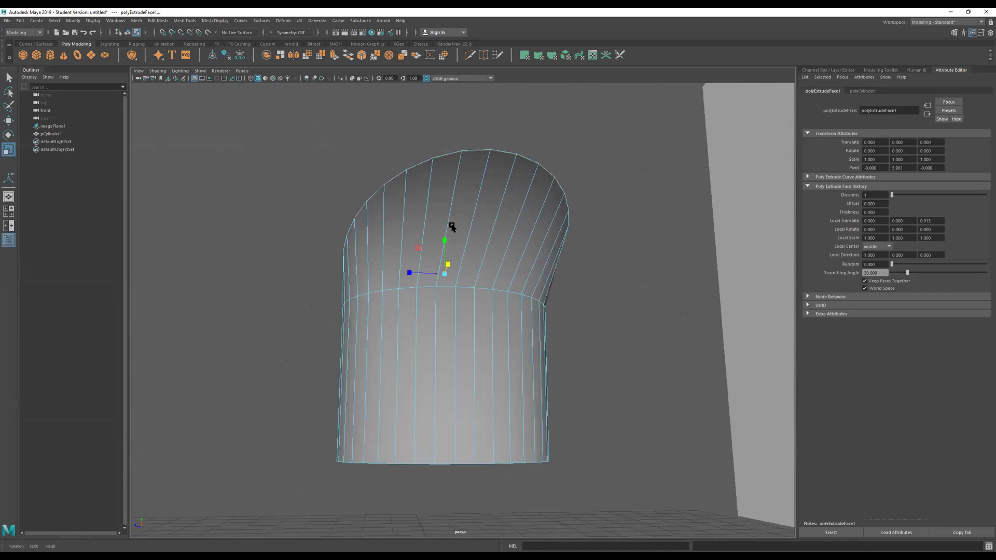
pyautogui.hotkey('shift', 'z')
pyautogui.hotkey('ctrl', 'z')
pyautogui.hotkey('ctrl', 'z')
pyautogui.hotkey('ctrl', 'z')
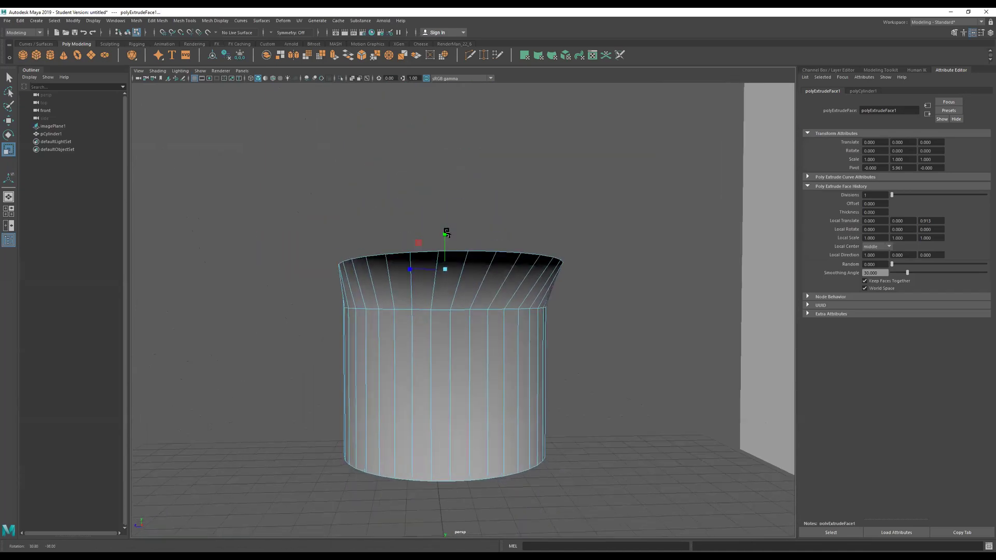
pyautogui.hotkey('shift', 'z')
pyautogui.hotkey('shift', 'z')
pyautogui.hotkey('ctrl', 'z')
pyautogui.hotkey('ctrl', 'z')
pyautogui.hotkey('shift', 'z')
# Return to the full-size front view to compare the extruded cylinder with the bottle reference
pyautogui.press('space')
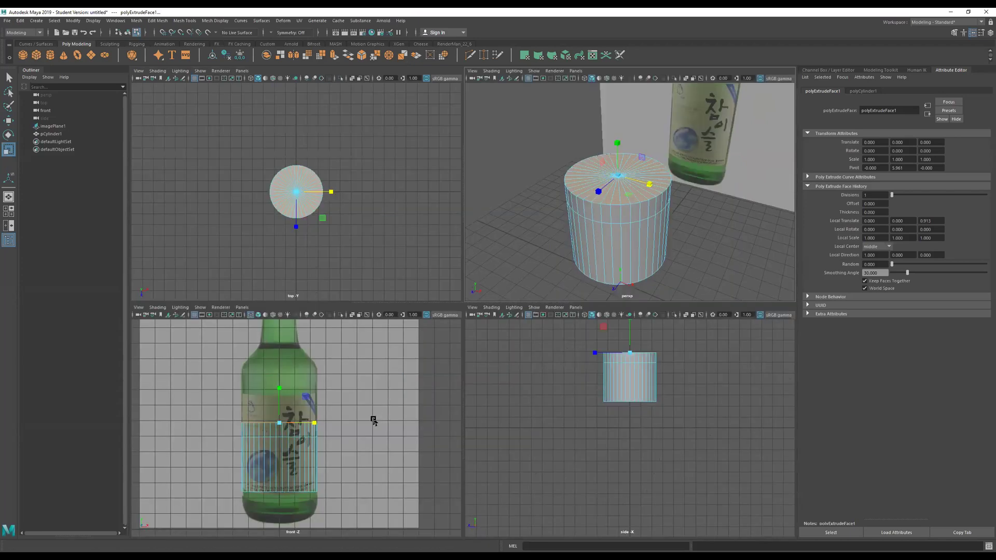
pyautogui.press('space')
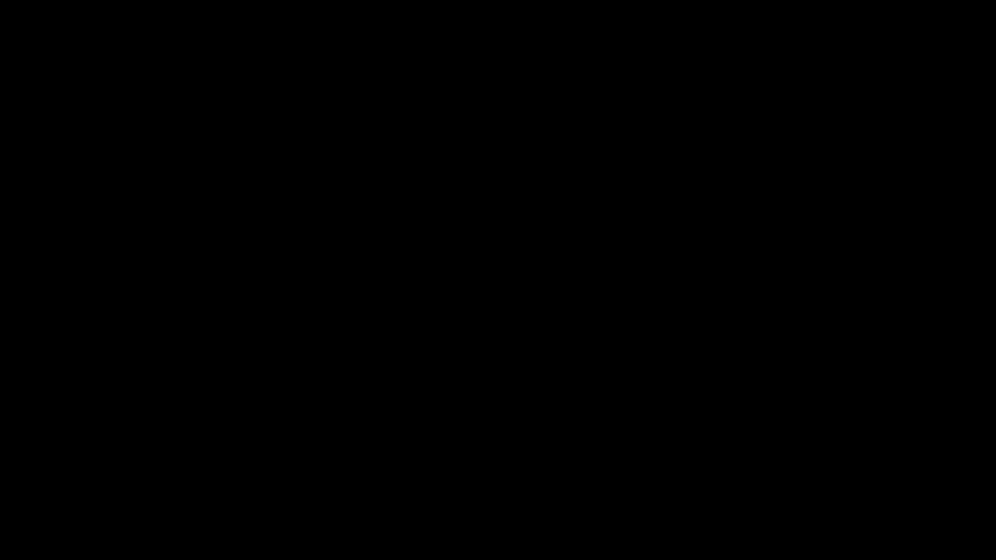